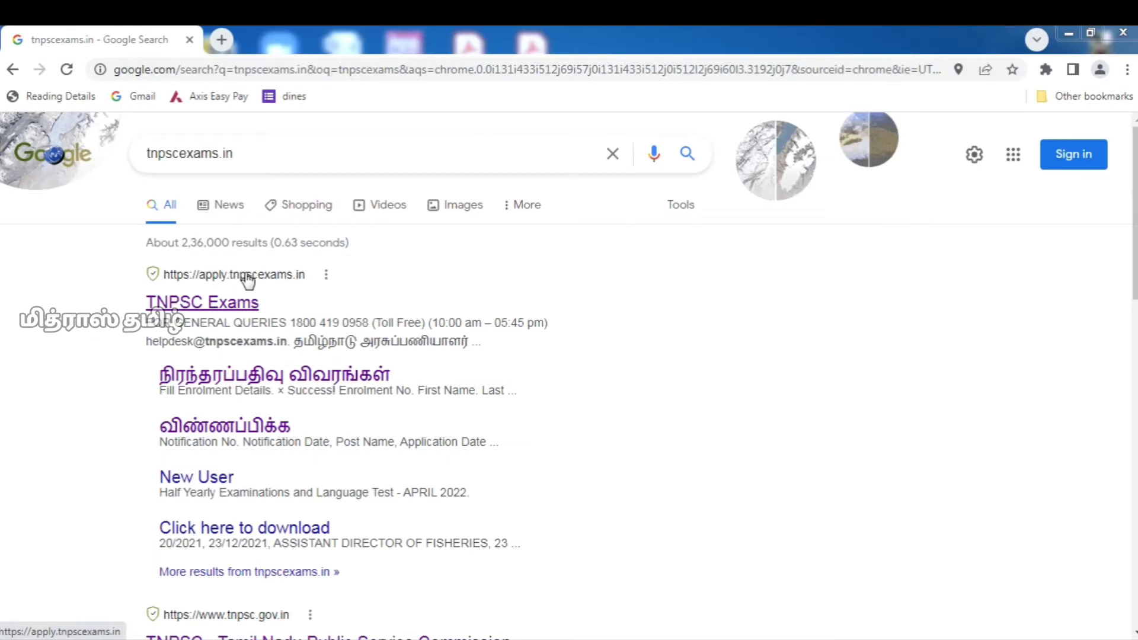
Step: Open the TNPSC Exams application site from the search results
{"action": "left_click", "coordinate": [248, 279]}
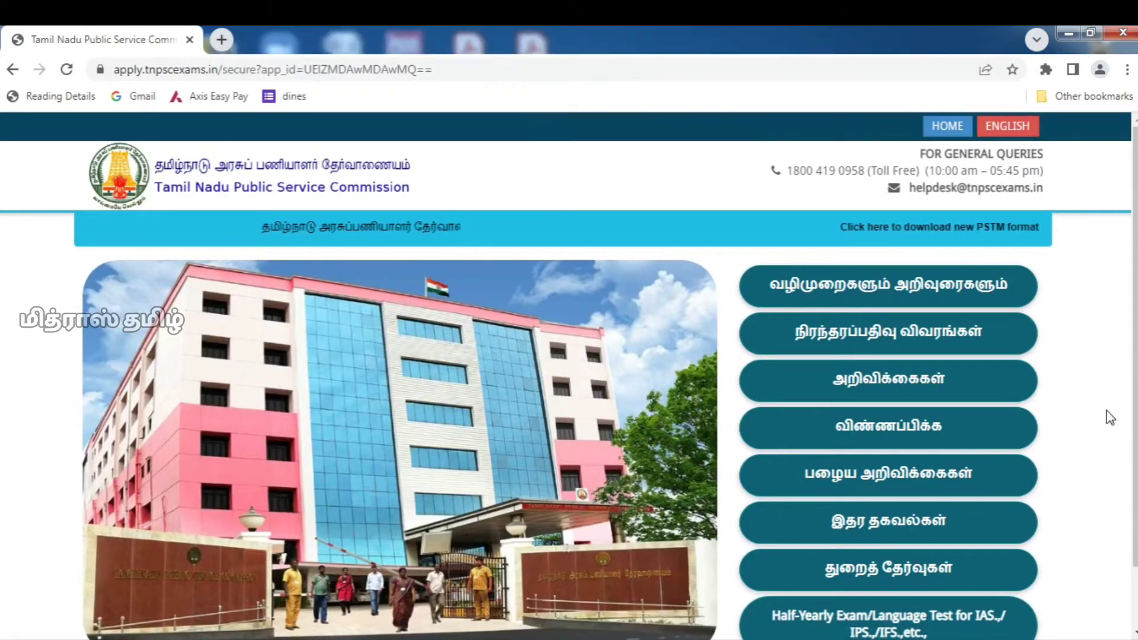
{"action": "scroll", "coordinate": [1110, 418], "scroll_direction": "down", "scroll_amount": 2}
{"action": "scroll", "coordinate": [1110, 418], "scroll_direction": "up", "scroll_amount": 2}
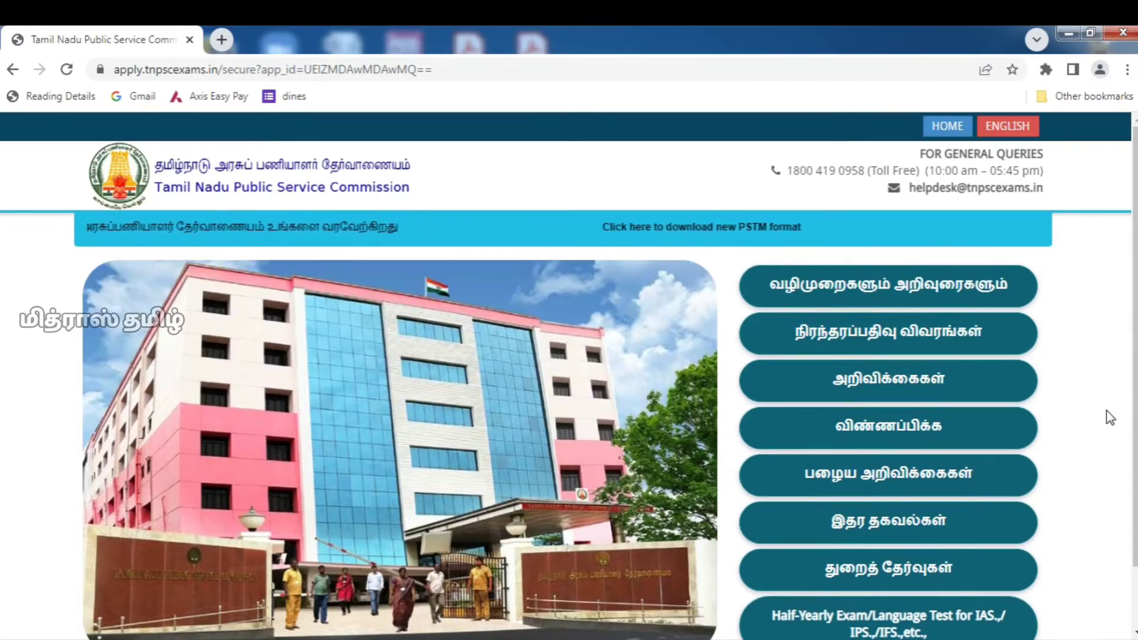
Step: Open the one-time registration section and choose to register as a new user
{"action": "left_click", "coordinate": [892, 337]}
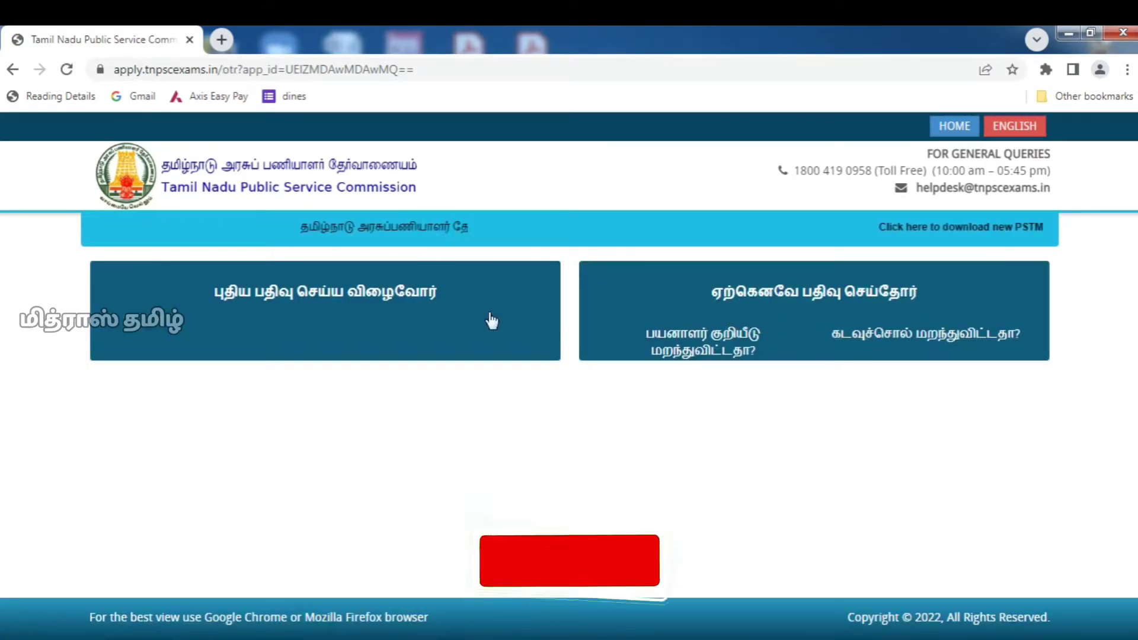
{"action": "left_click", "coordinate": [334, 299]}
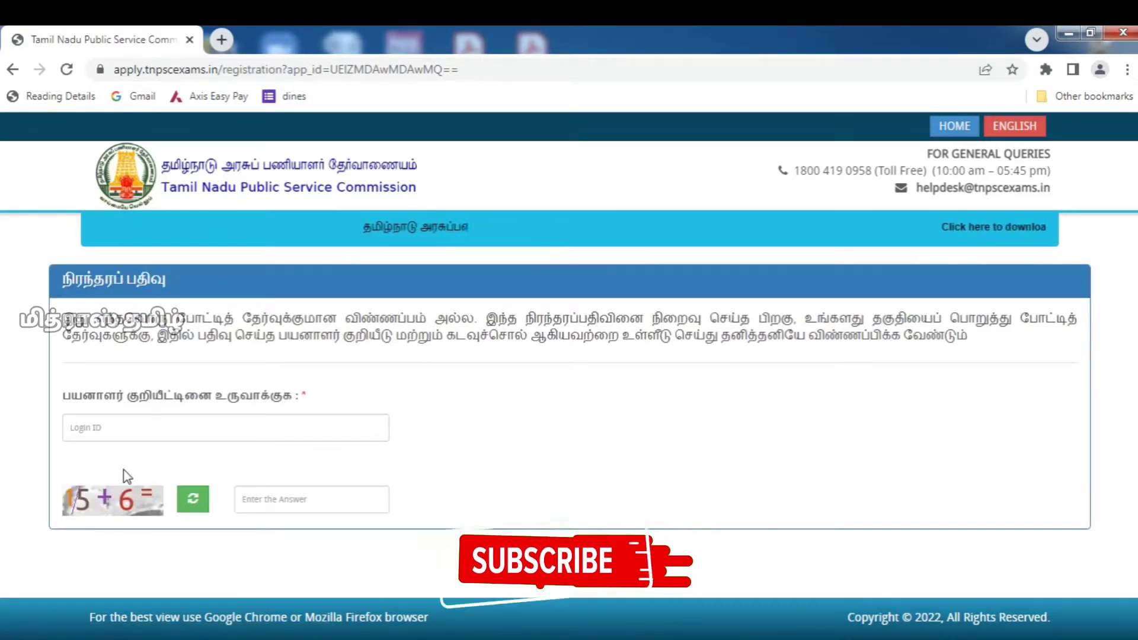
Step: Enter a login ID, answer the arithmetic captcha with 21, and check whether the login ID is available
{"action": "mouse_move", "coordinate": [140, 432]}
{"action": "left_click", "coordinate": [358, 429]}
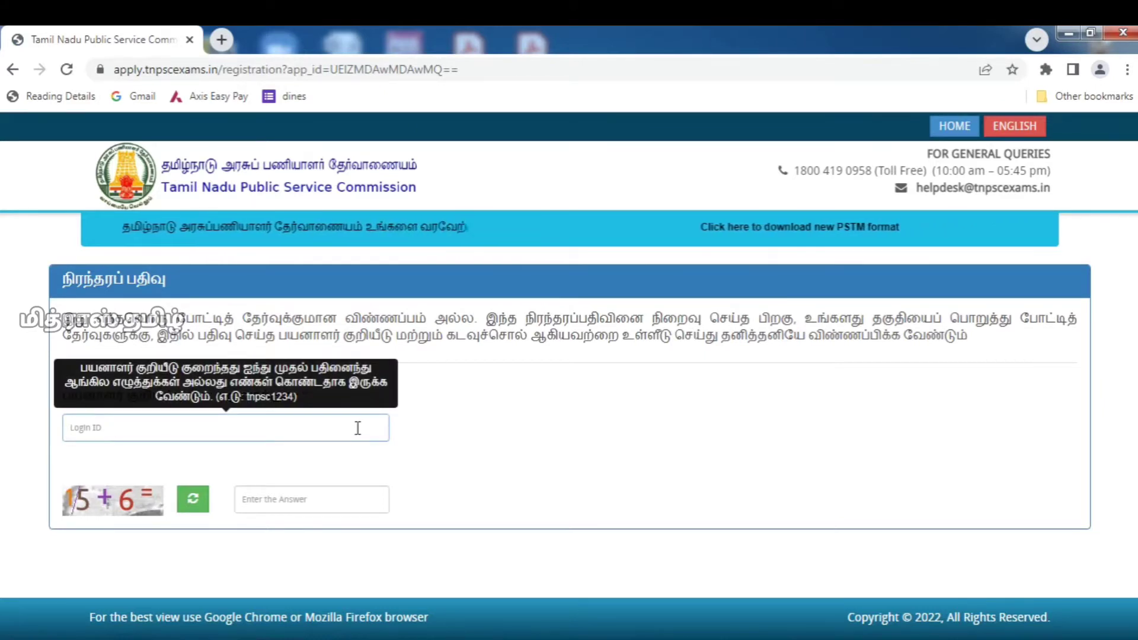
{"action": "type", "text": "yuvaraj"}
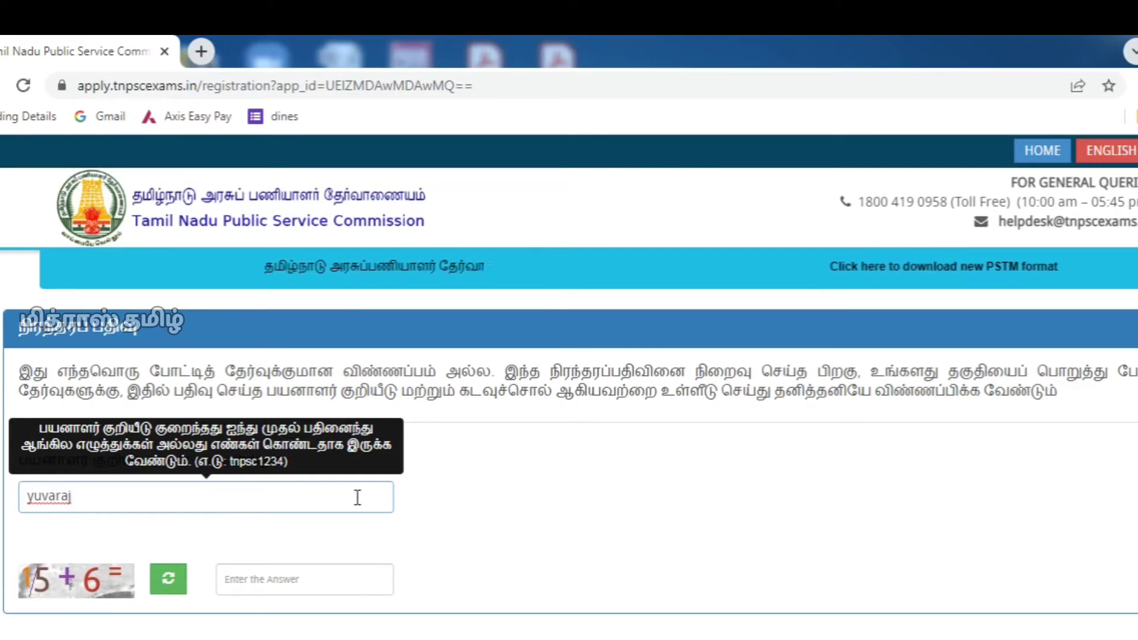
{"action": "type", "text": "2003"}
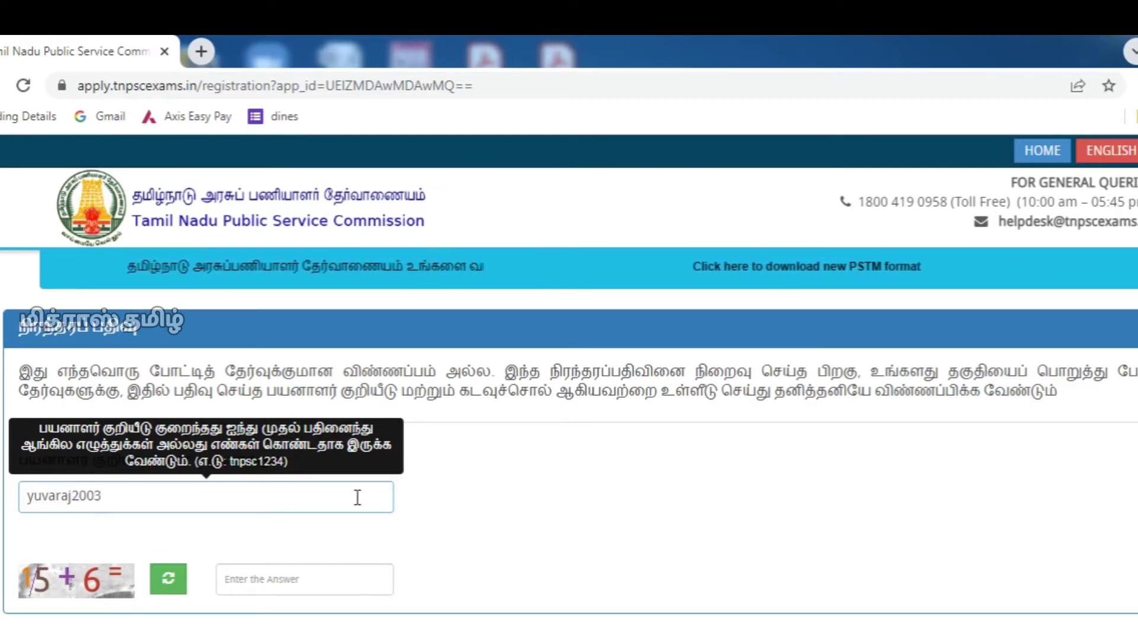
{"action": "left_click", "coordinate": [311, 579]}
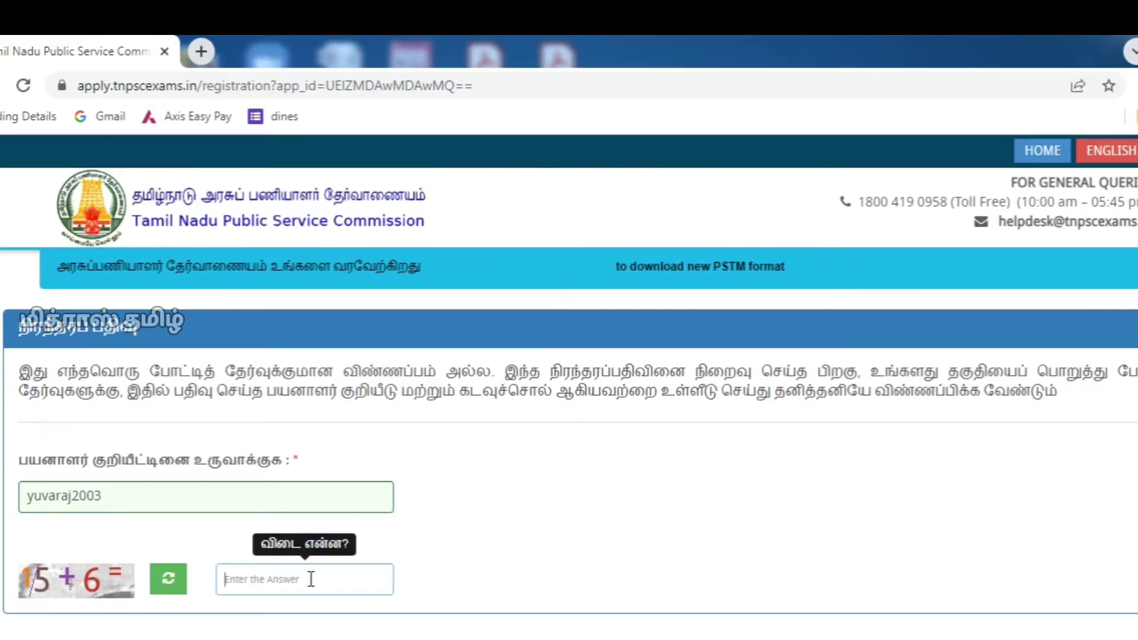
{"action": "type", "text": "21"}
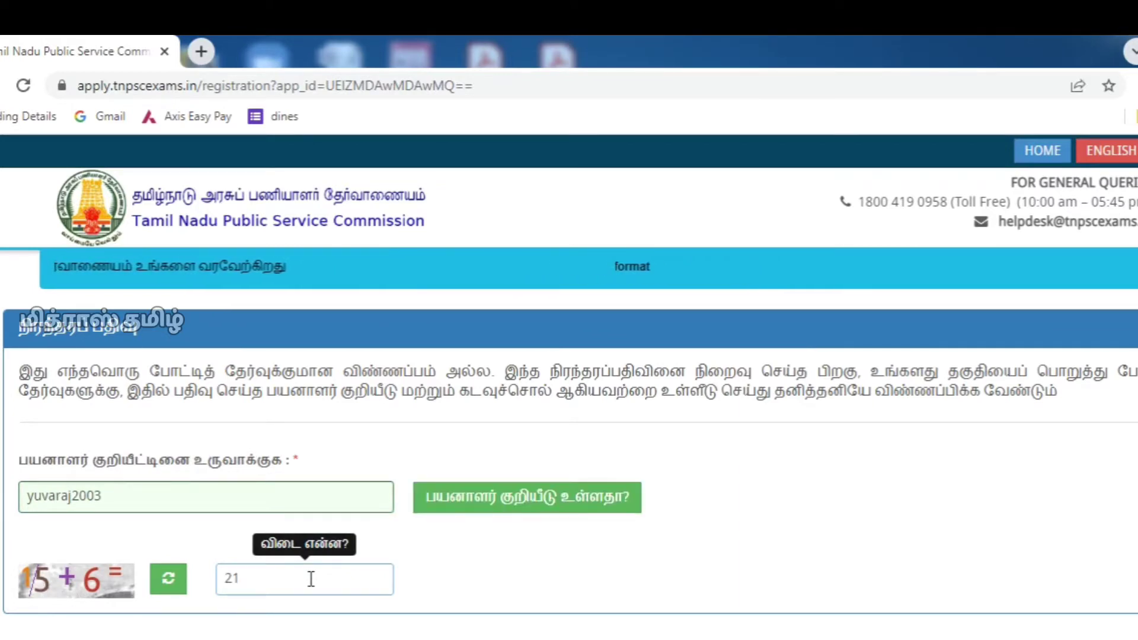
{"action": "left_click", "coordinate": [559, 499]}
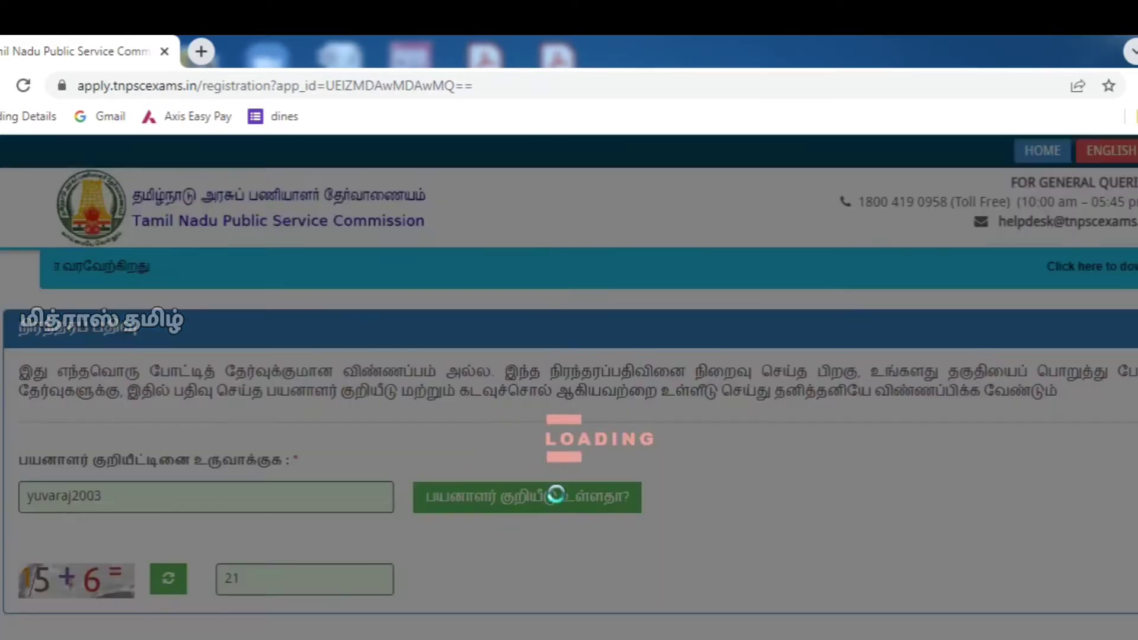
Step: Replace the login ID with a different one, answer the new captcha with 19, and recheck availability
{"action": "left_click", "coordinate": [95, 507]}
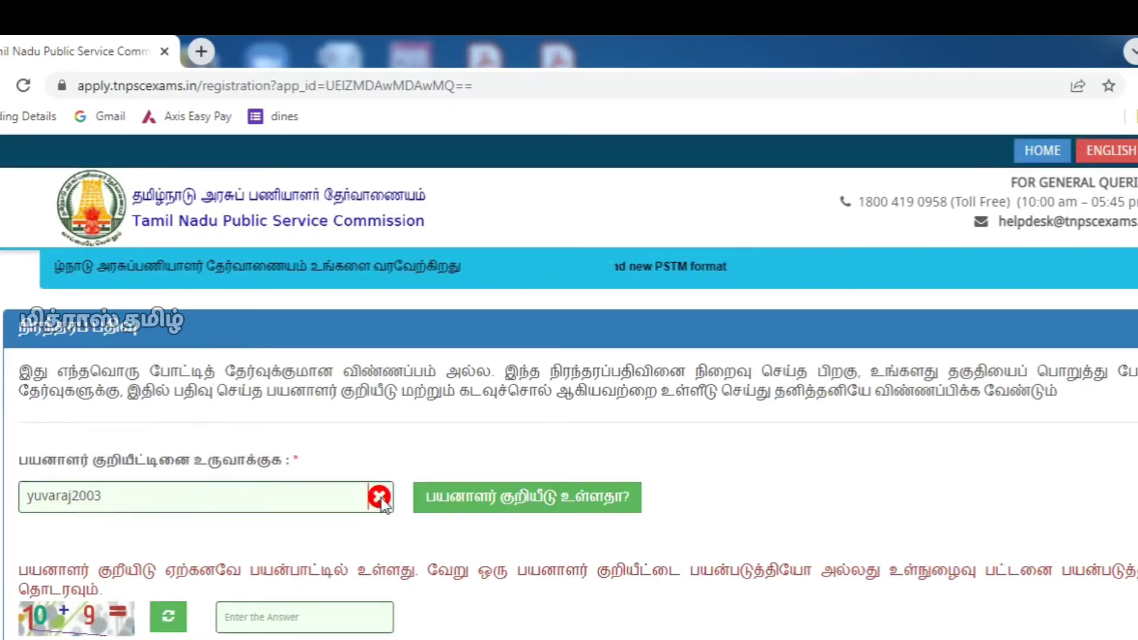
{"action": "left_click", "coordinate": [117, 501]}
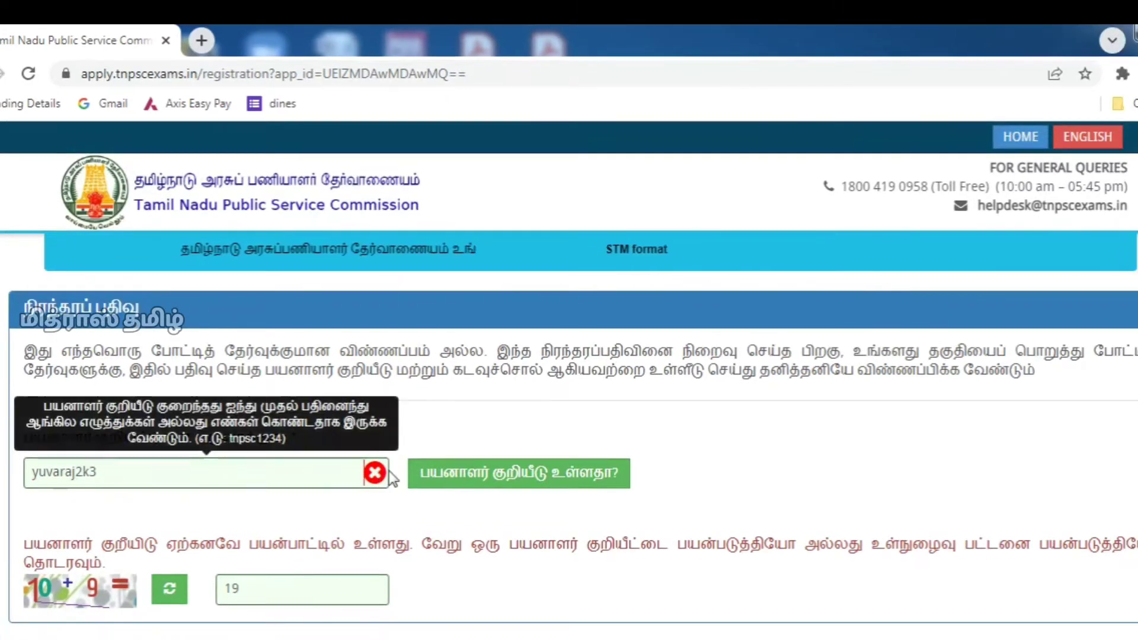
{"action": "left_click", "coordinate": [489, 473]}
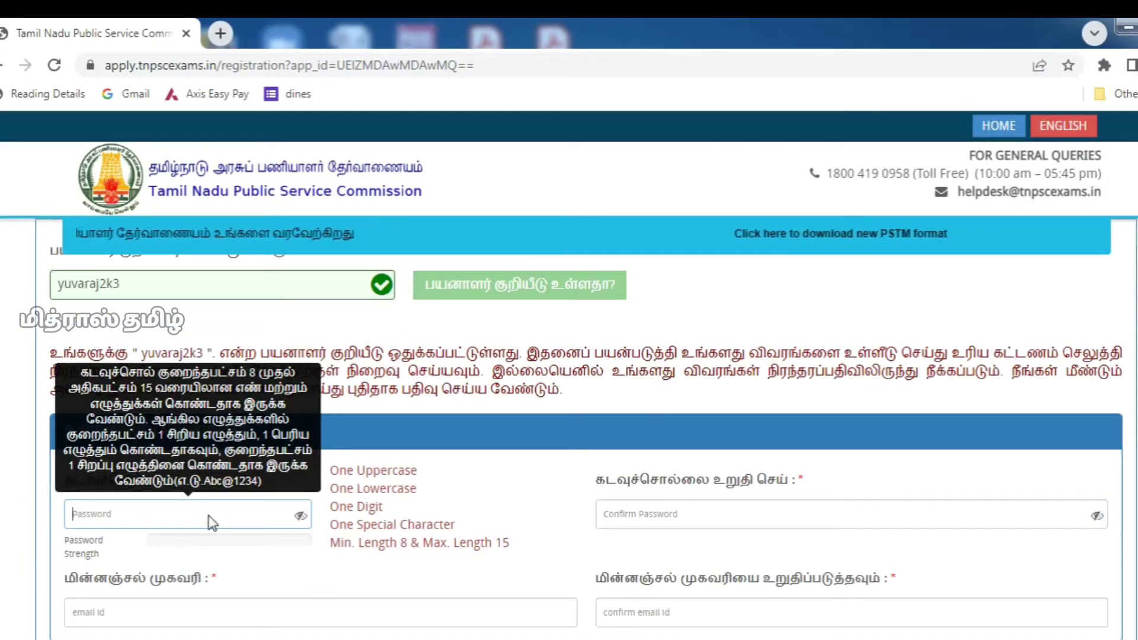
Step: Enter the account password and re-enter it in the confirm password field
{"action": "type", "text": "••"}
{"action": "key", "text": "BackSpace"}
{"action": "key", "text": "BackSpace"}
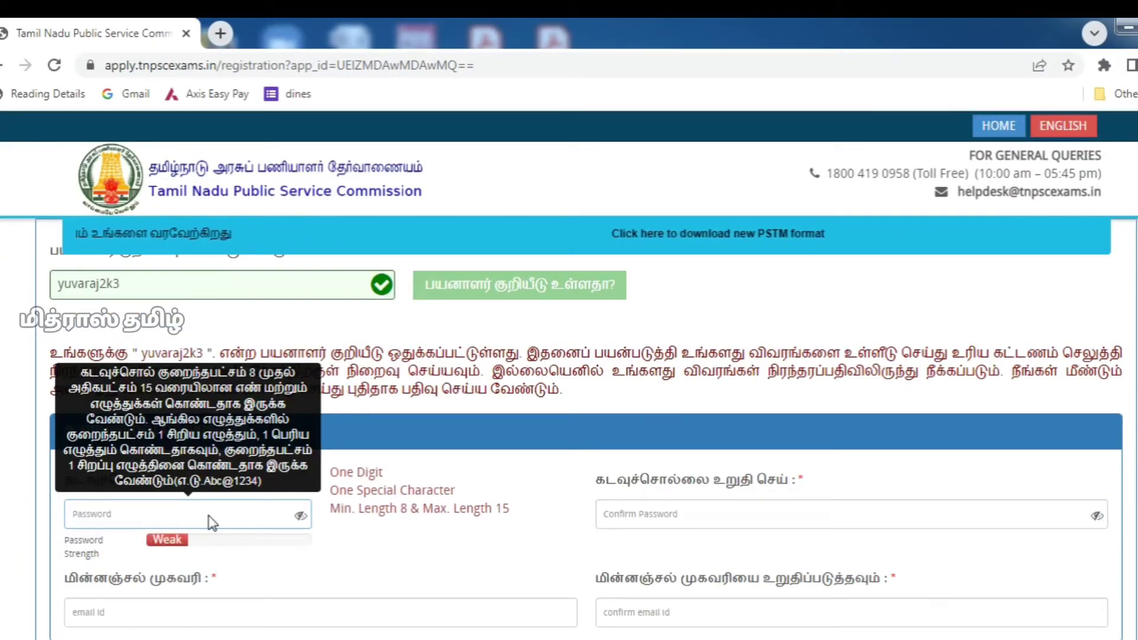
{"action": "type", "text": "••"}
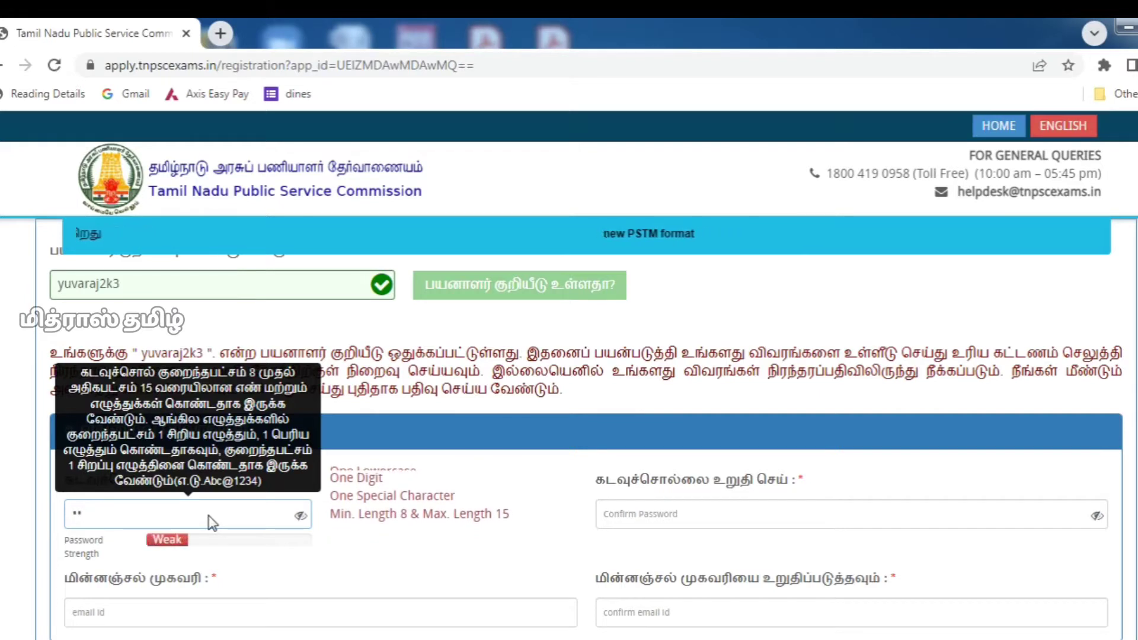
{"action": "key", "text": "BackSpace"}
{"action": "key", "text": "BackSpace"}
{"action": "type", "text": "••••"}
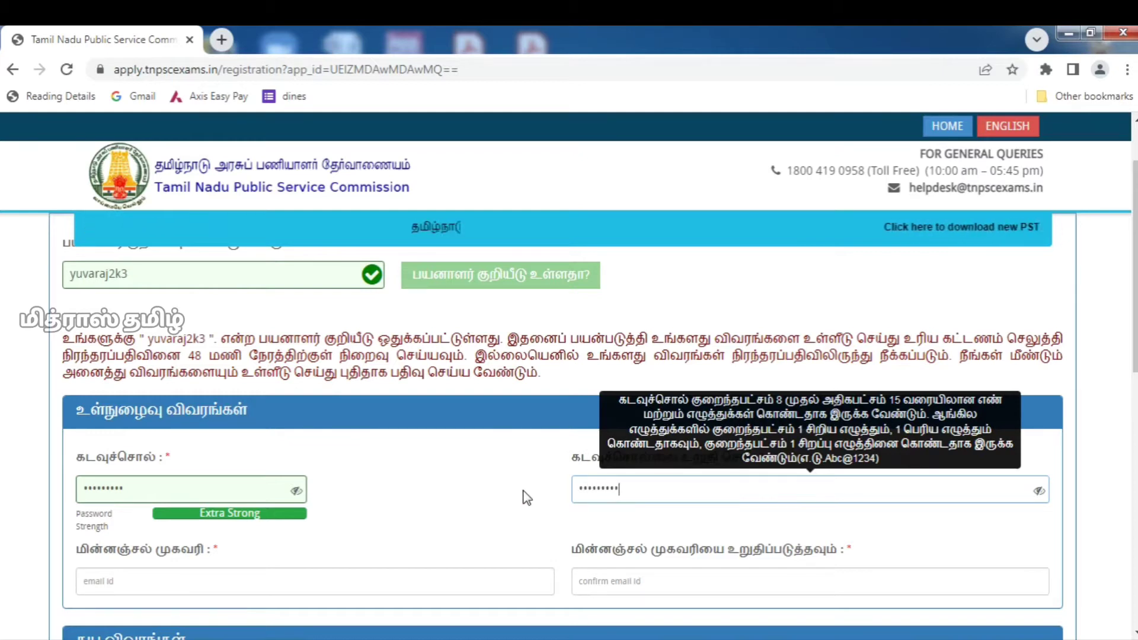
{"action": "key", "text": "Tab"}
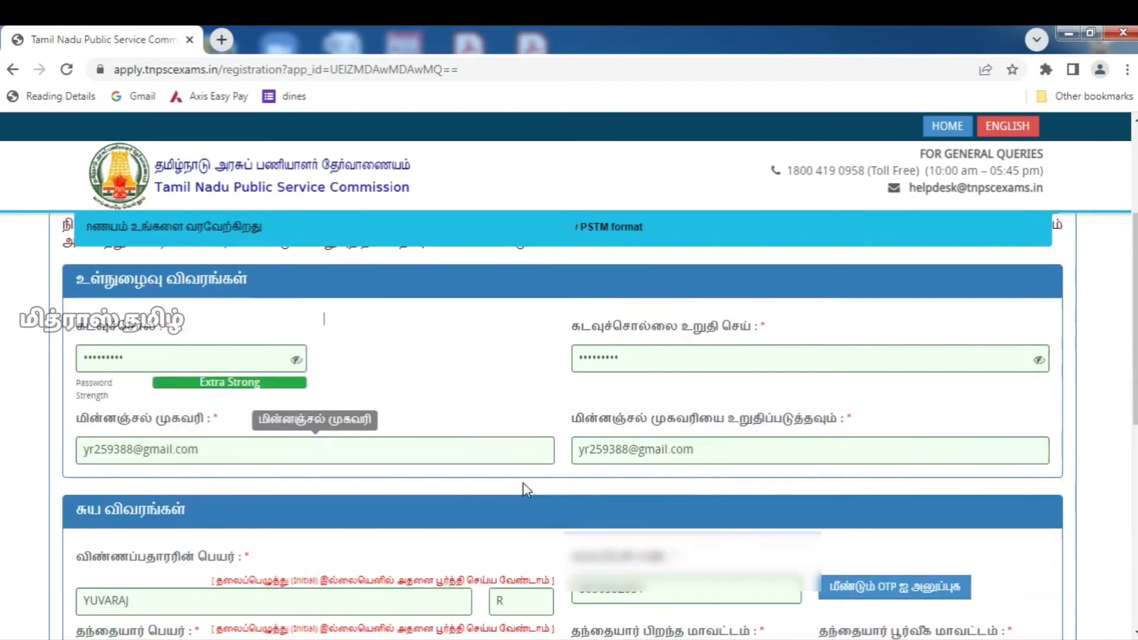
Step: Request an OTP to the registered mobile number and confirm the number is correct
{"action": "scroll", "coordinate": [523, 483], "scroll_direction": "down", "scroll_amount": 2}
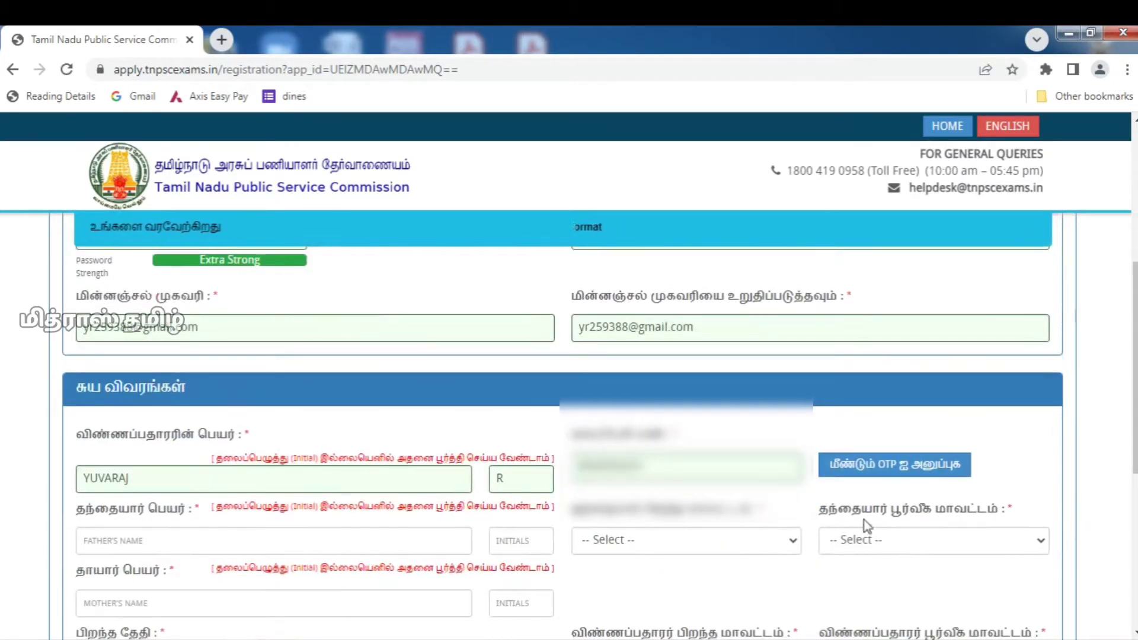
{"action": "scroll", "coordinate": [919, 466], "scroll_direction": "down", "scroll_amount": 1}
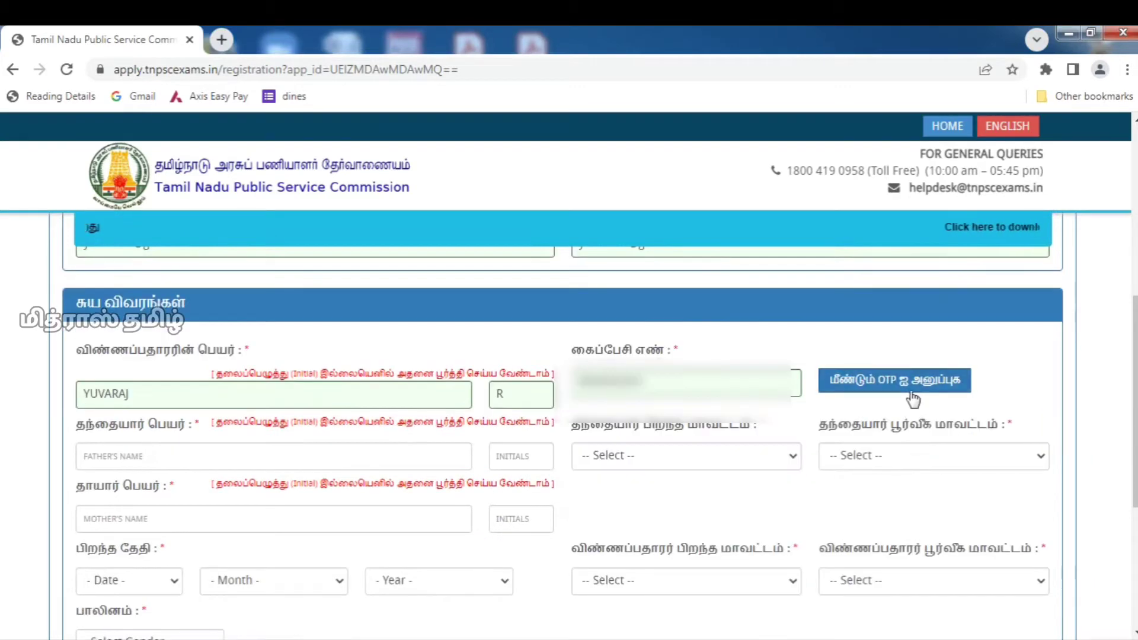
{"action": "left_click", "coordinate": [905, 383]}
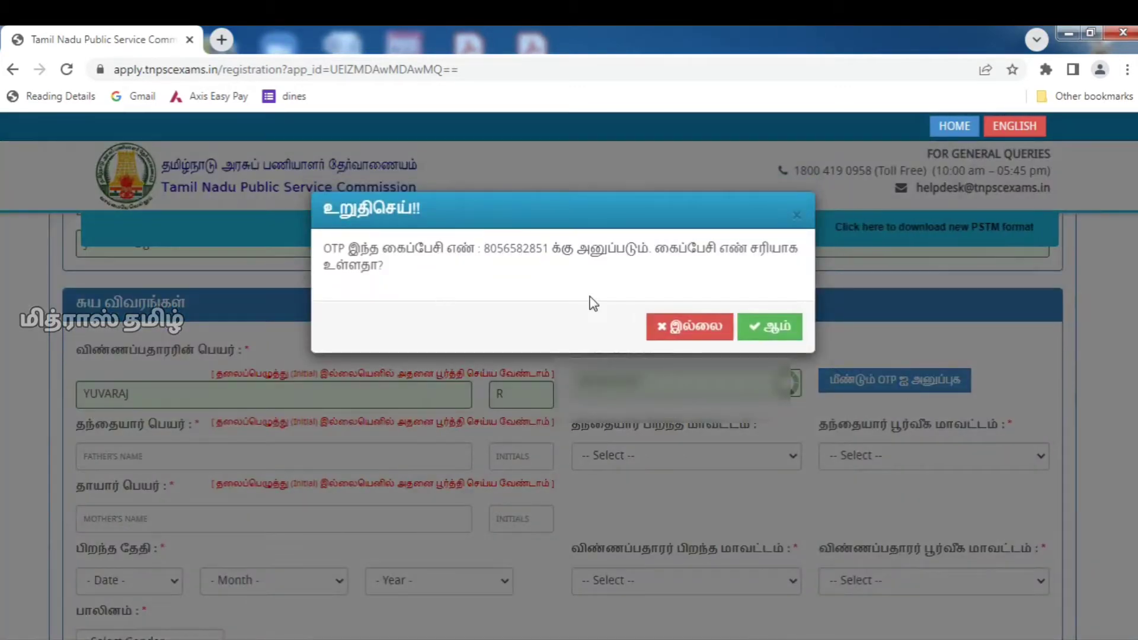
{"action": "left_click", "coordinate": [794, 329]}
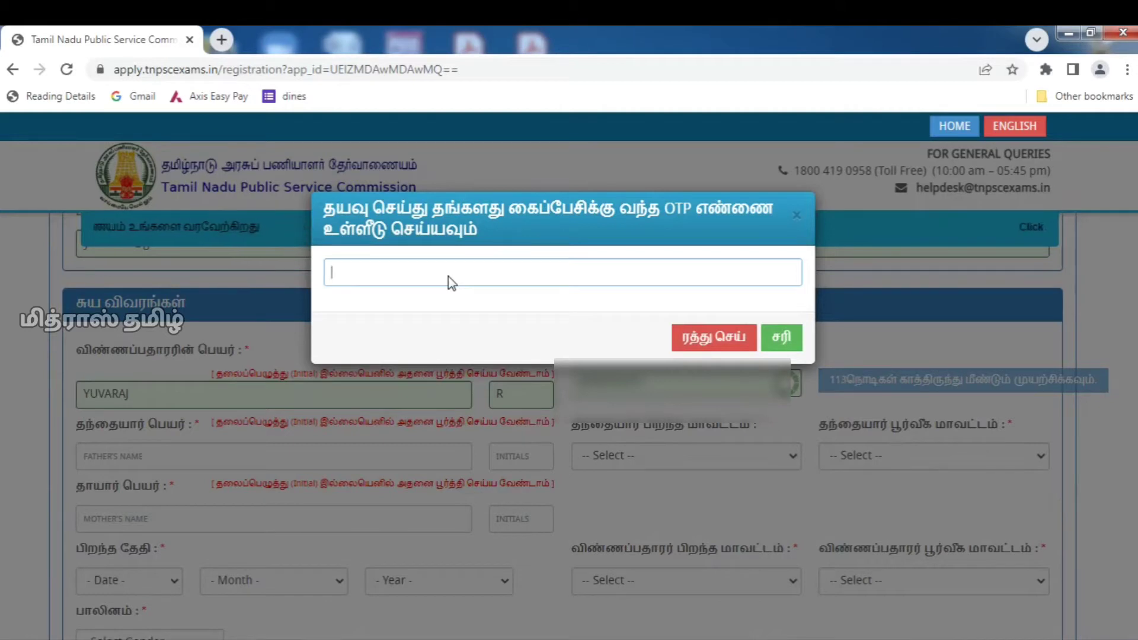
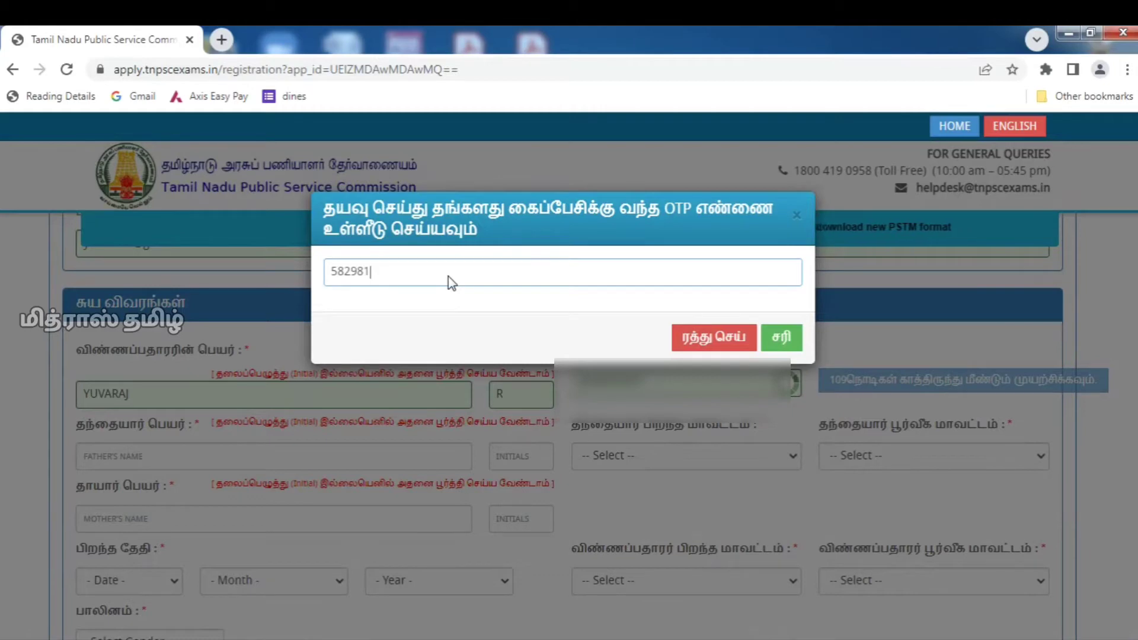
Step: Enter the OTP received on the mobile phone and submit it
{"action": "left_click", "coordinate": [783, 342]}
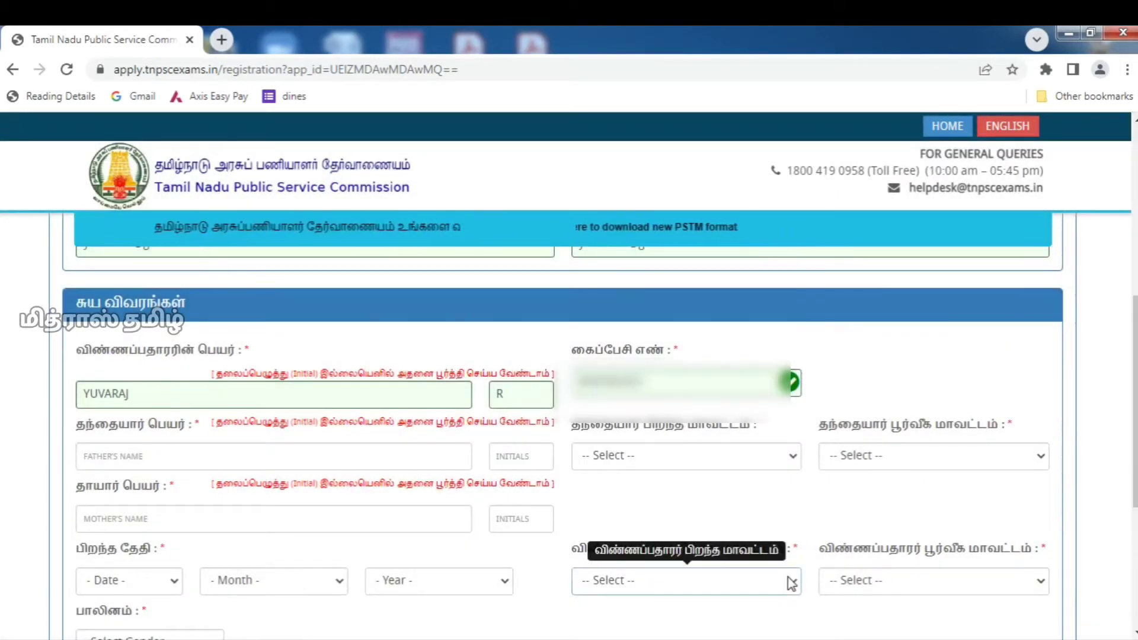
Step: Fill in the father's name and initial, and set his birth and native districts to Thiruvallur
{"action": "left_click", "coordinate": [198, 465]}
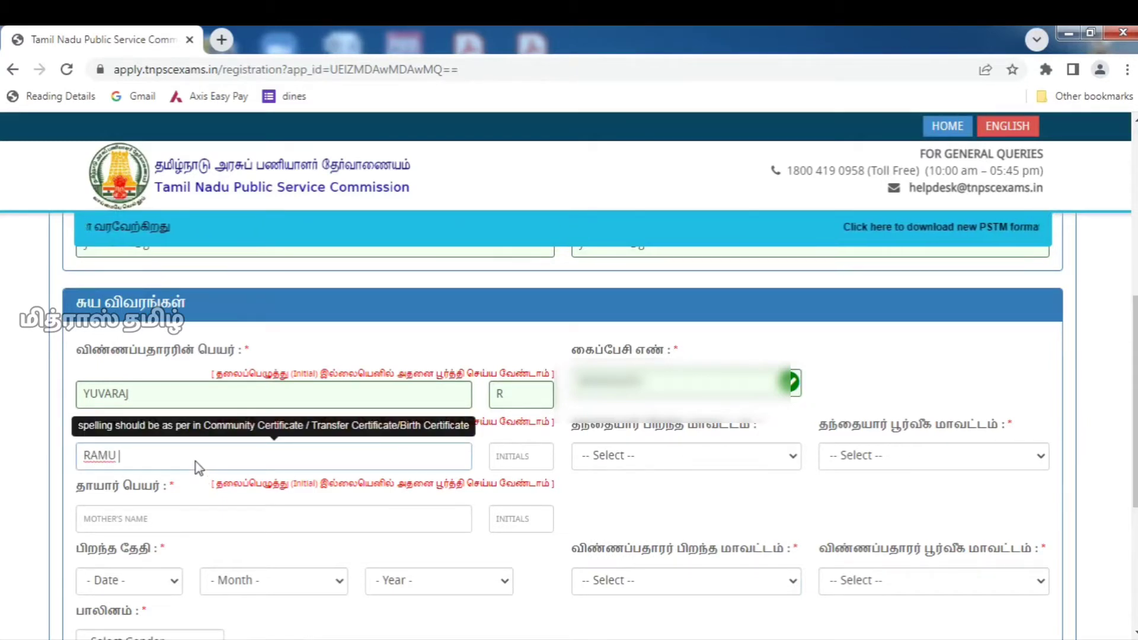
{"action": "key", "text": "Tab"}
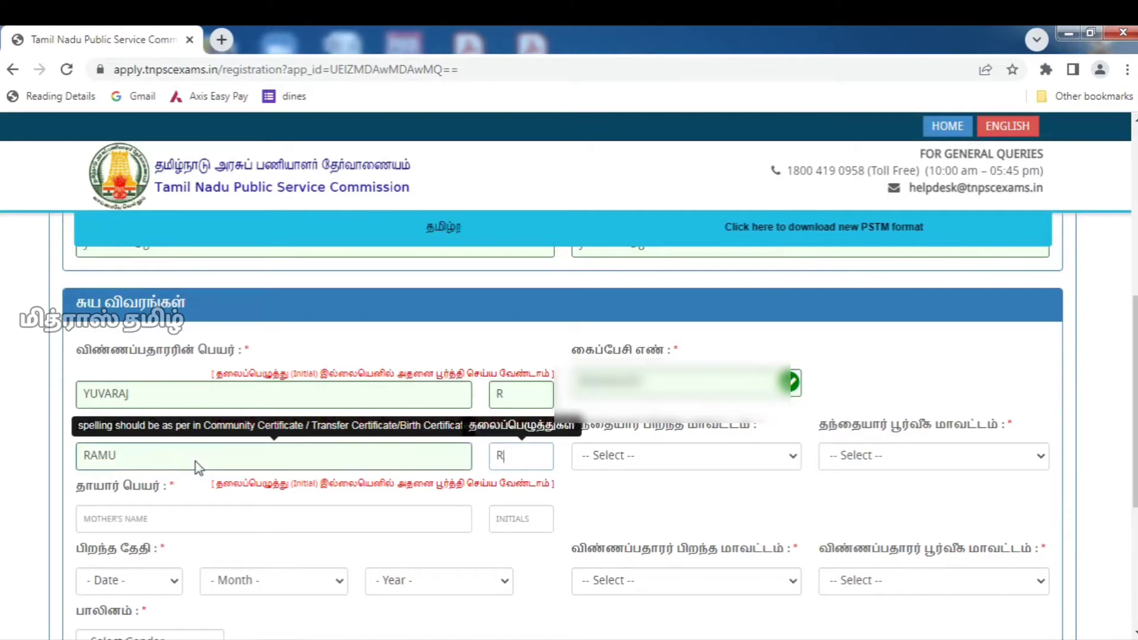
{"action": "type", "text": "R"}
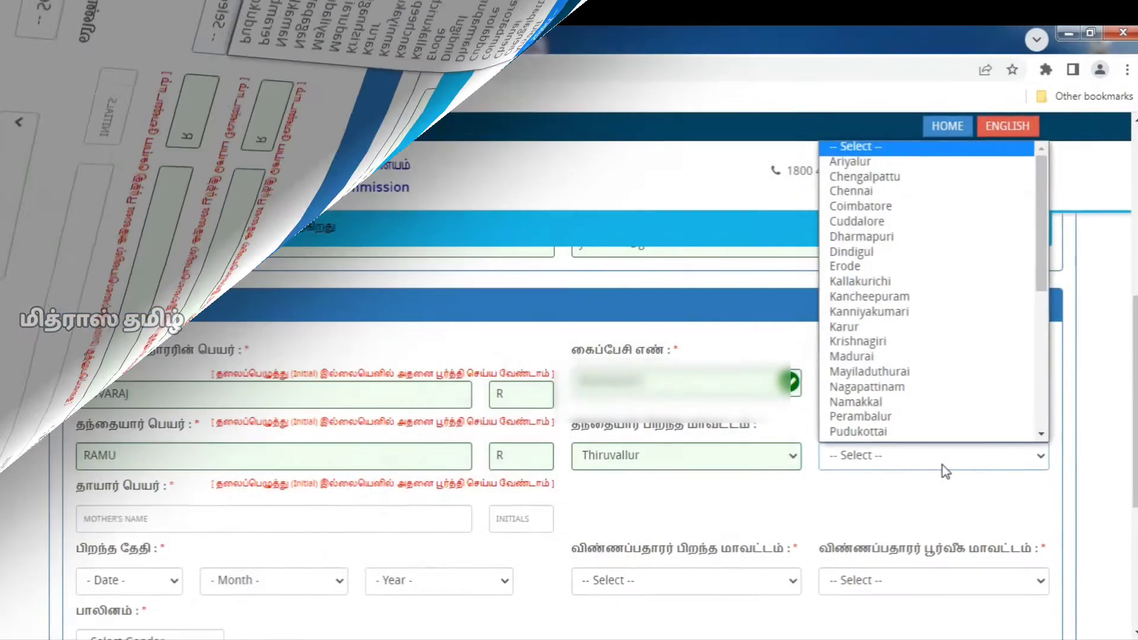
{"action": "key", "text": "t"}
{"action": "key", "text": "t"}
{"action": "key", "text": "t"}
{"action": "key", "text": "t"}
{"action": "key", "text": "t"}
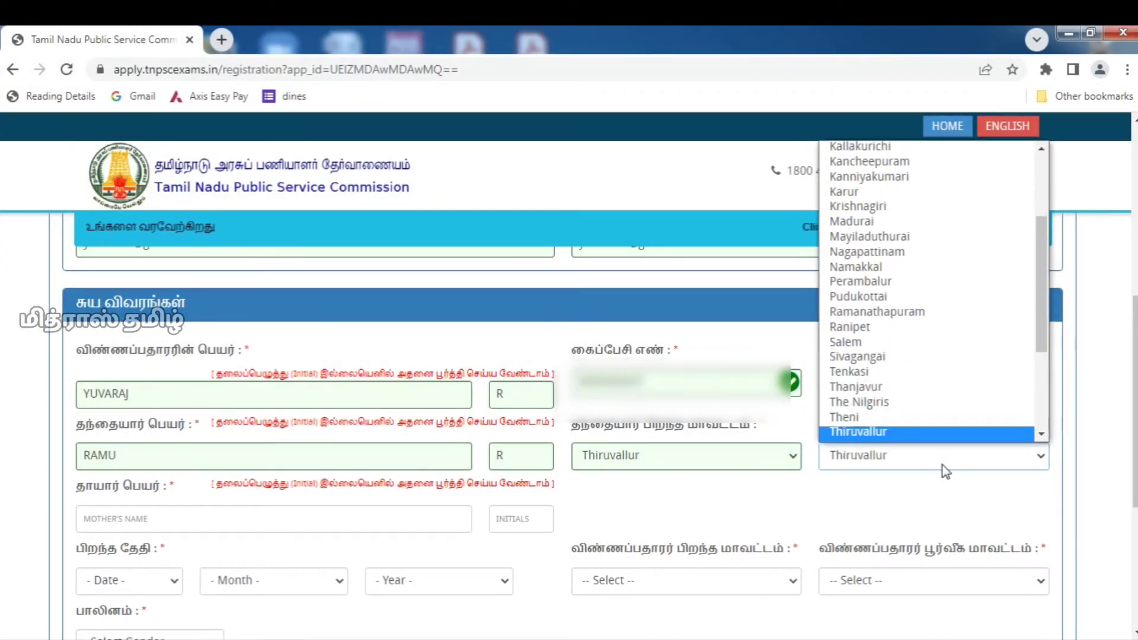
{"action": "left_click", "coordinate": [874, 433]}
Step: Fill in the mother's name and her initial
{"action": "left_click", "coordinate": [137, 521]}
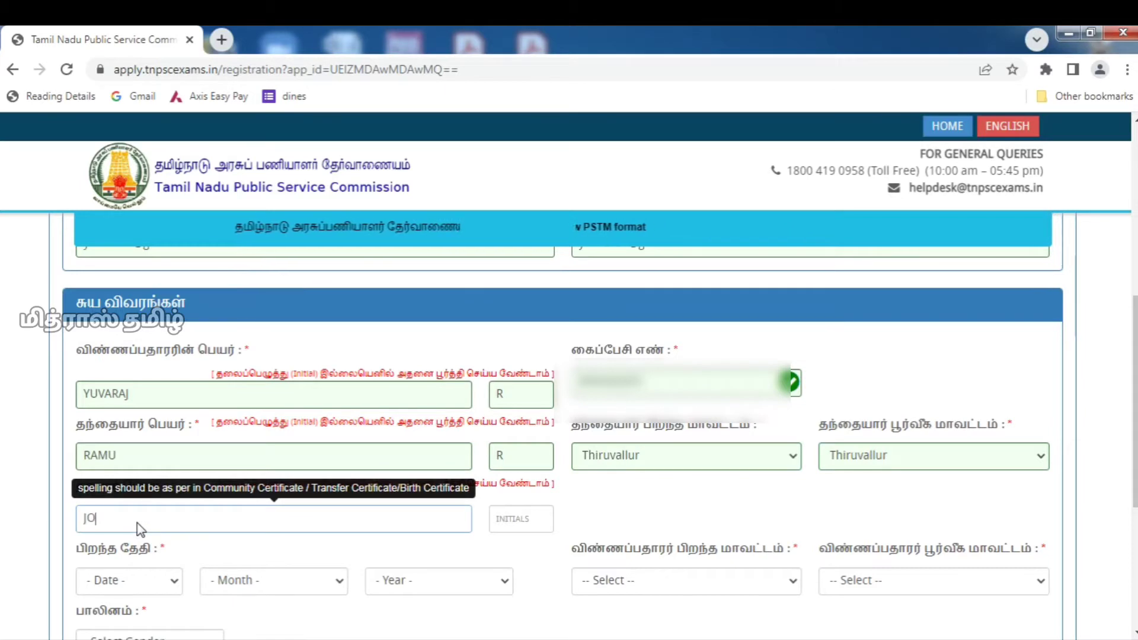
{"action": "key", "text": "Tab"}
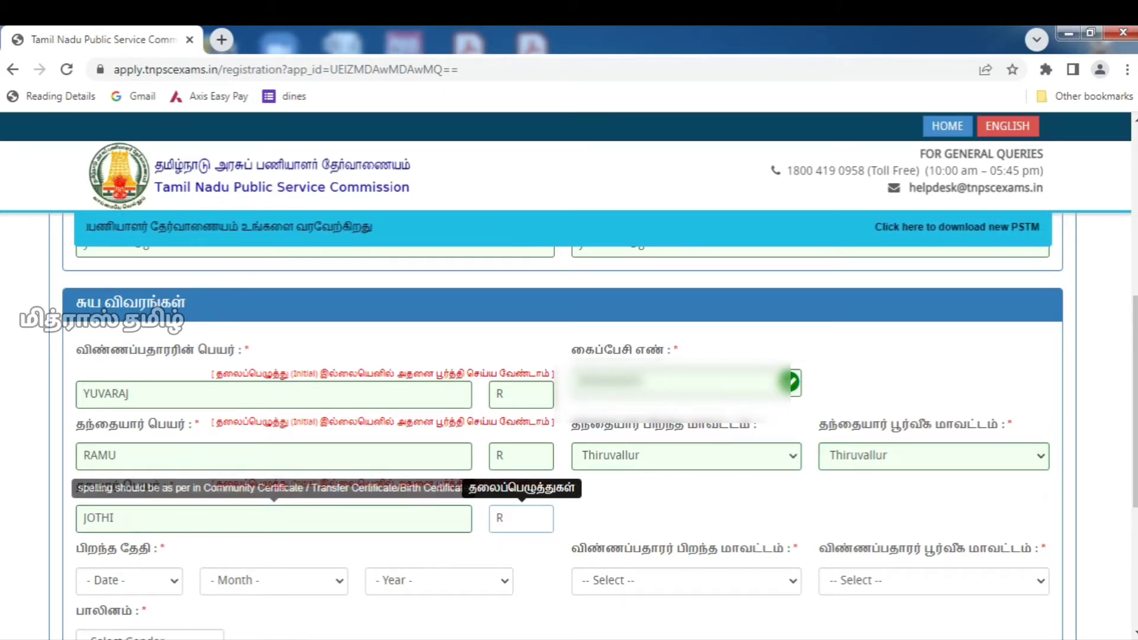
Step: Set the applicant's date of birth with the day, month and year selectors and confirm it
{"action": "scroll", "coordinate": [378, 542], "scroll_direction": "down", "scroll_amount": 3}
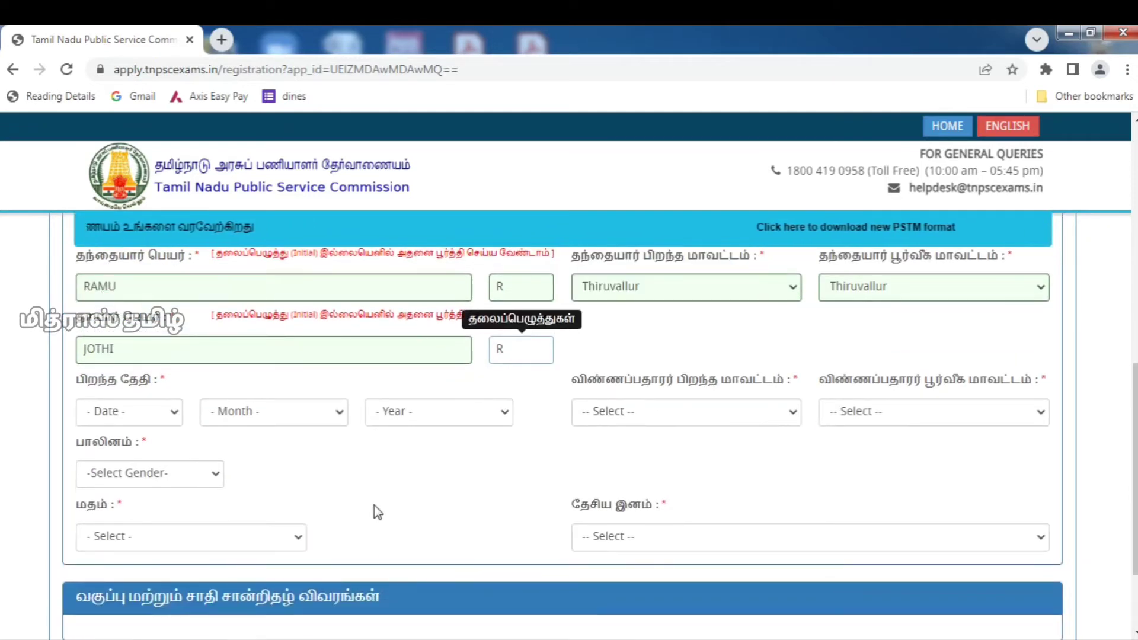
{"action": "left_click", "coordinate": [157, 423]}
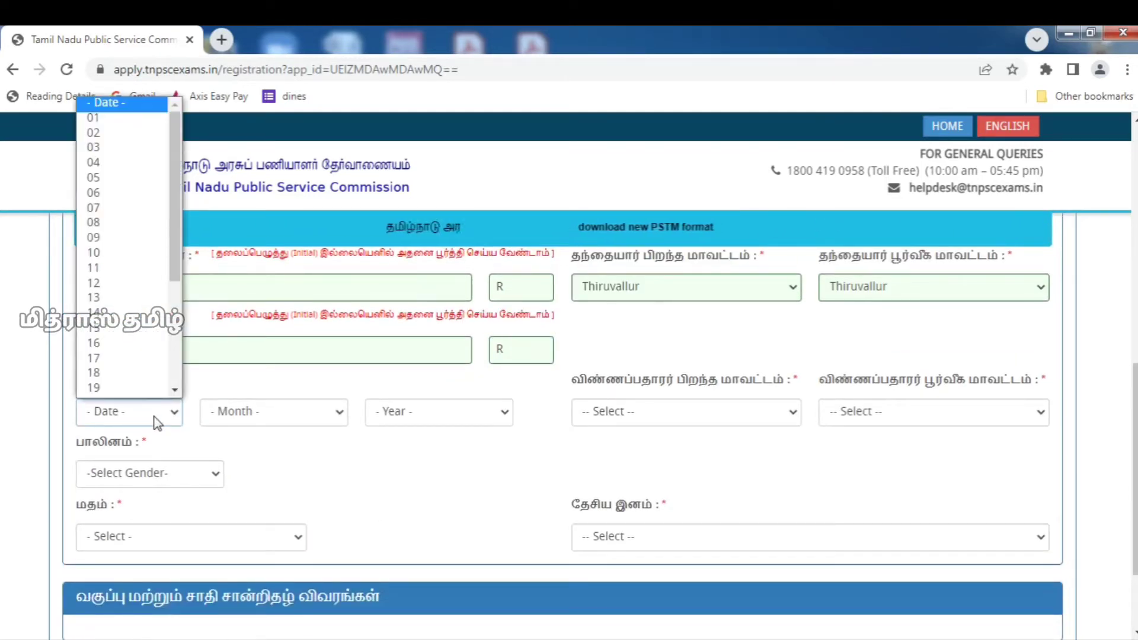
{"action": "left_click", "coordinate": [95, 285]}
{"action": "left_click", "coordinate": [279, 417]}
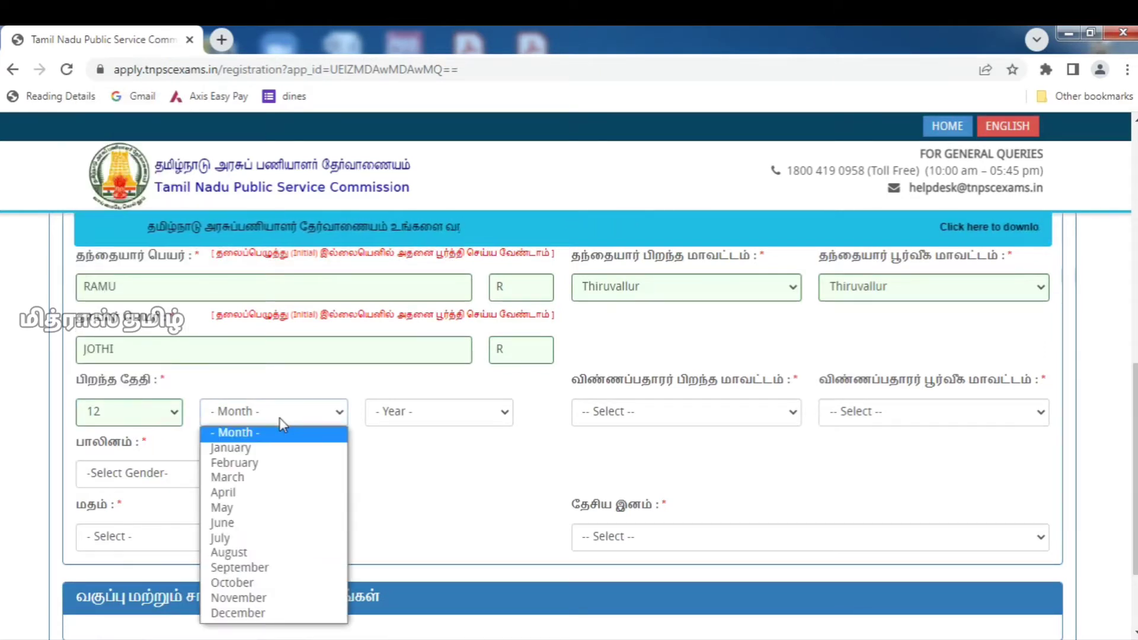
{"action": "left_click", "coordinate": [317, 539]}
{"action": "left_click", "coordinate": [433, 410]}
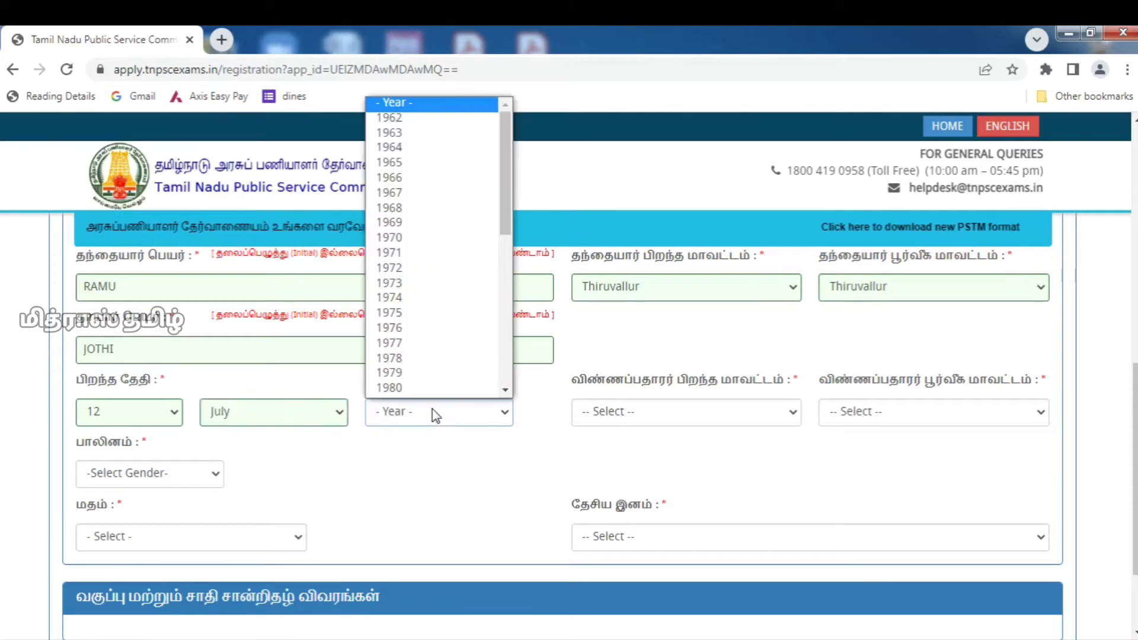
{"action": "type", "text": "20003"}
{"action": "key", "text": "Return"}
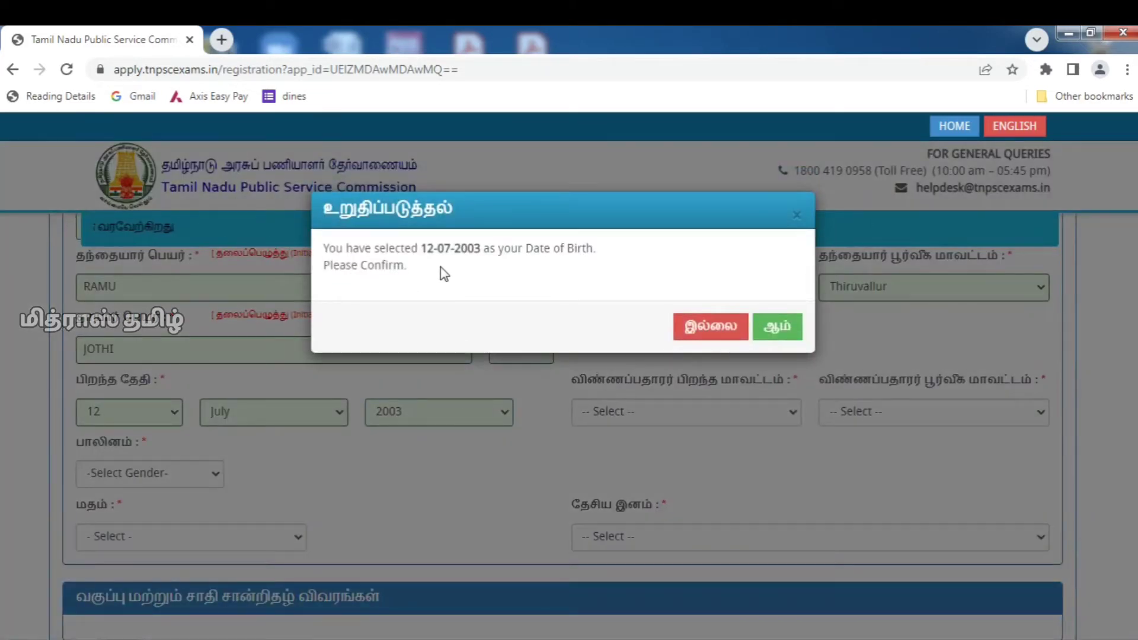
{"action": "left_click", "coordinate": [781, 326]}
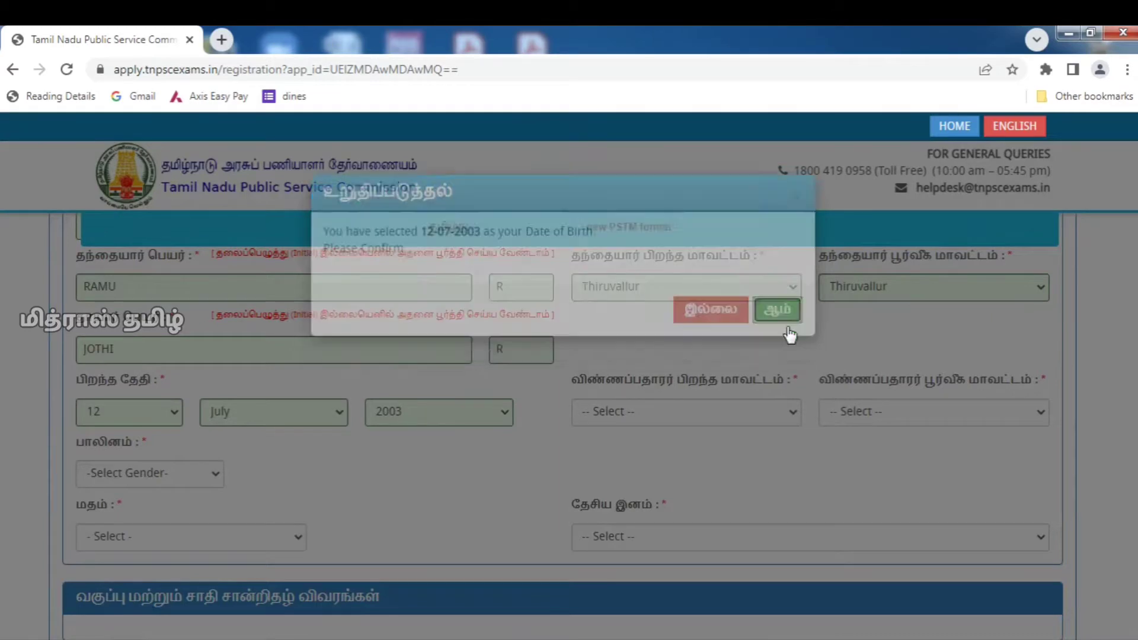
Step: Set the applicant's birth district and native district to Thiruvallur
{"action": "left_click", "coordinate": [738, 415]}
{"action": "left_click", "coordinate": [988, 419]}
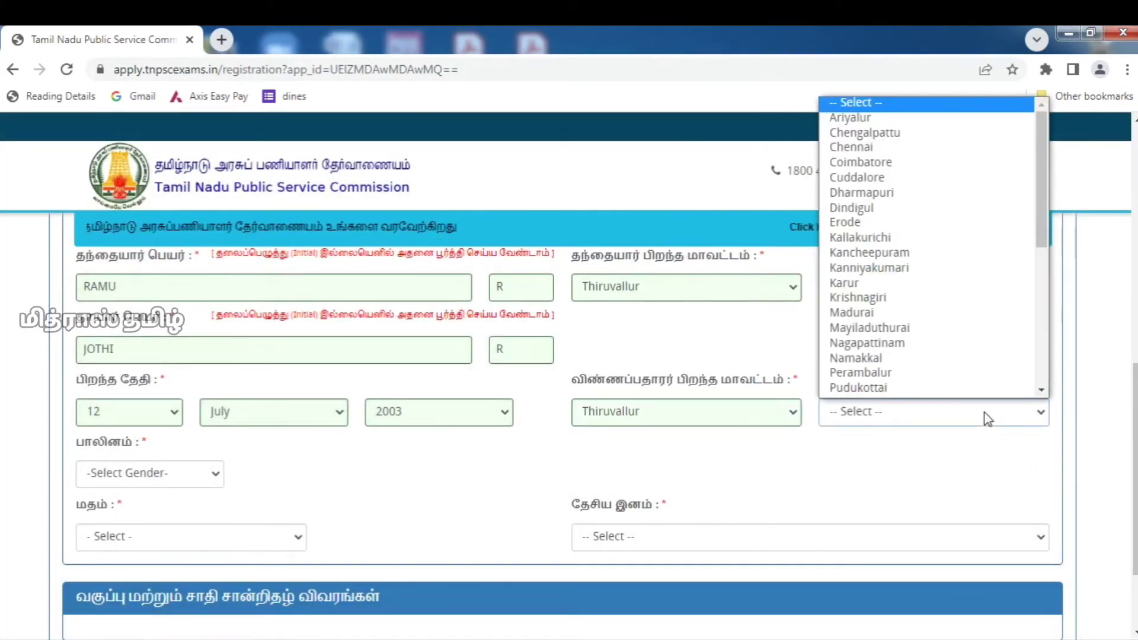
{"action": "key", "text": "t"}
{"action": "key", "text": "t"}
{"action": "key", "text": "t"}
{"action": "key", "text": "t"}
{"action": "key", "text": "t"}
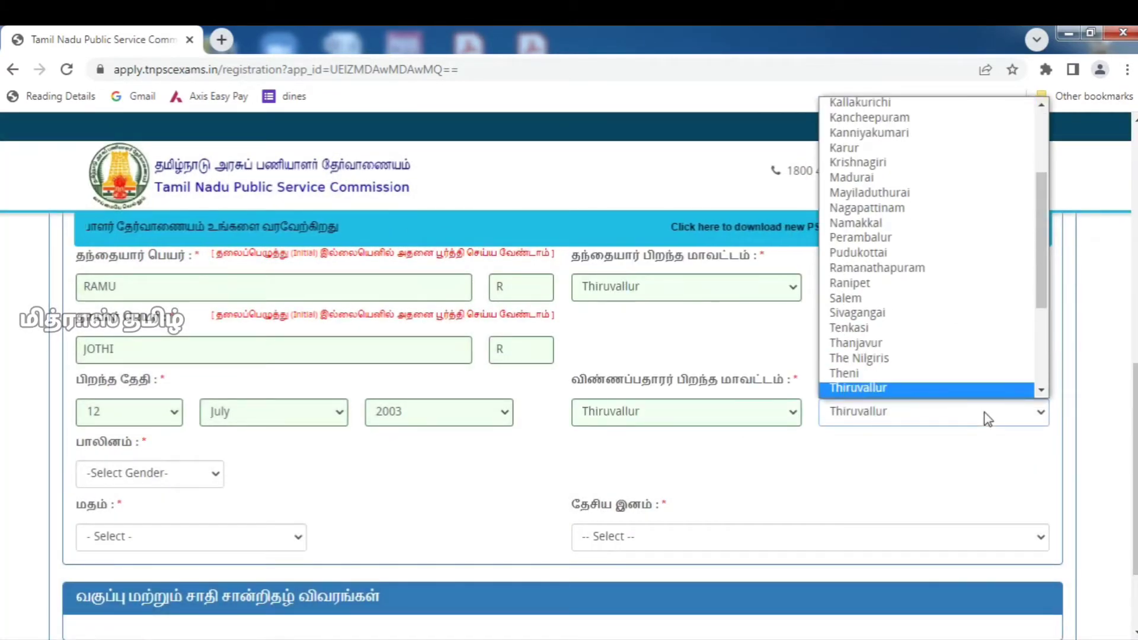
{"action": "key", "text": "Return"}
Step: Set the applicant's gender to Male and confirm the choice
{"action": "left_click", "coordinate": [145, 473]}
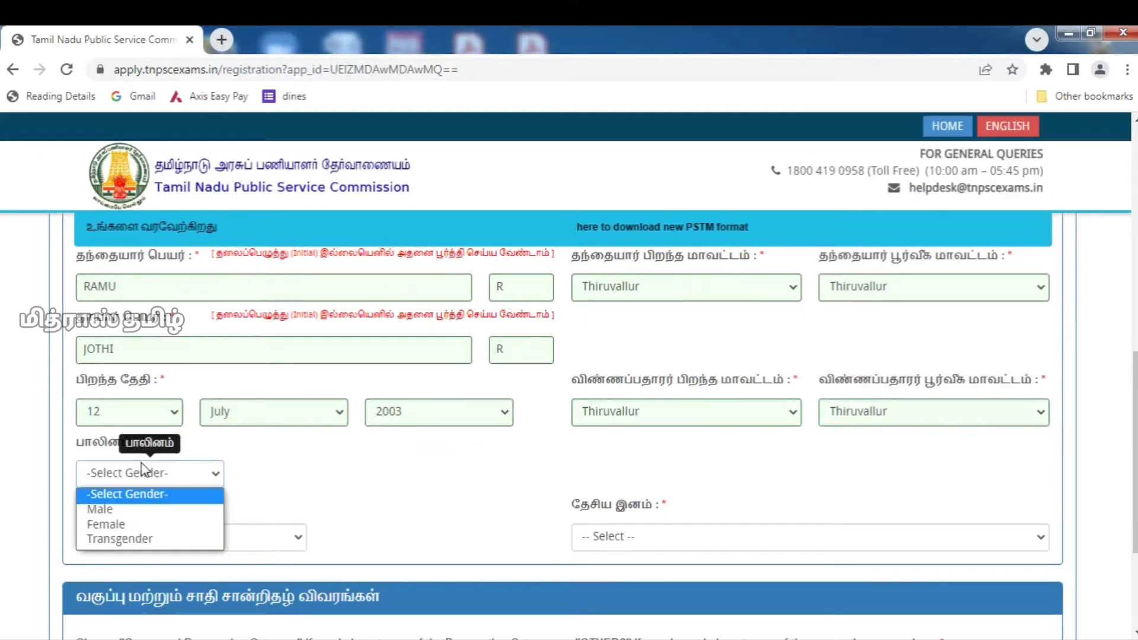
{"action": "left_click", "coordinate": [131, 516]}
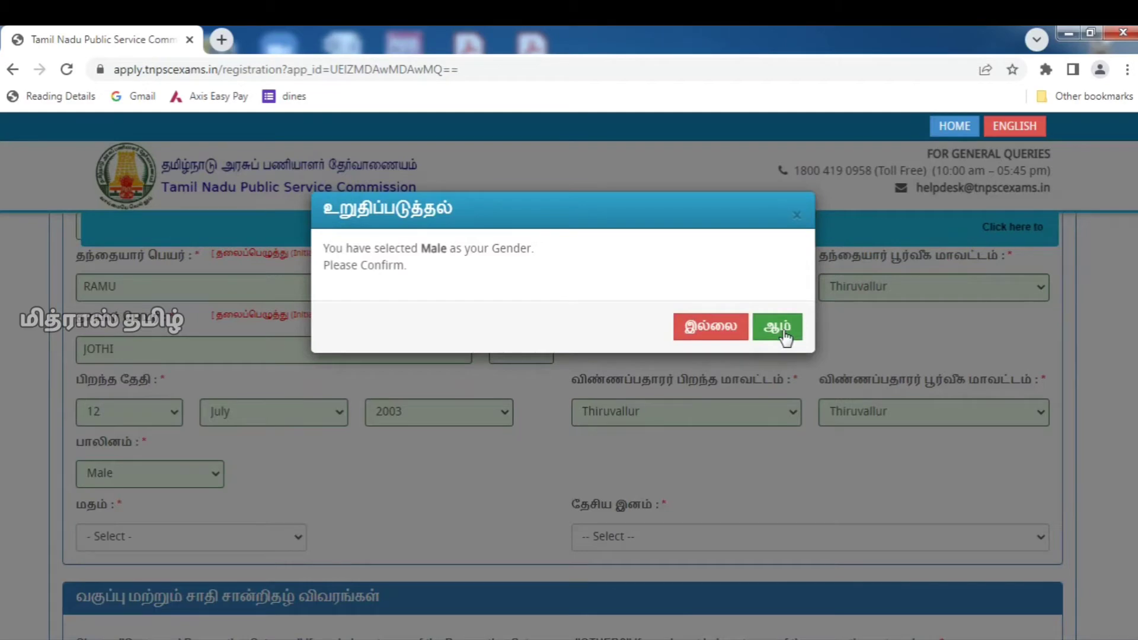
{"action": "left_click", "coordinate": [782, 333]}
Step: Set the religion to Hindu and the nationality to Citizen of India
{"action": "left_click", "coordinate": [261, 538]}
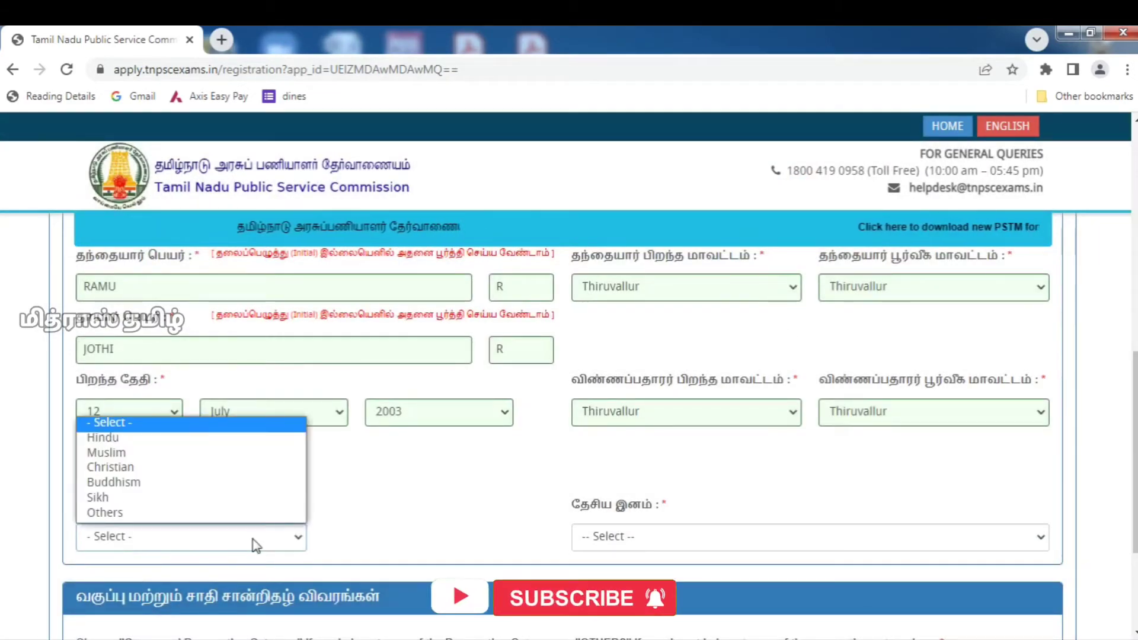
{"action": "left_click", "coordinate": [128, 439]}
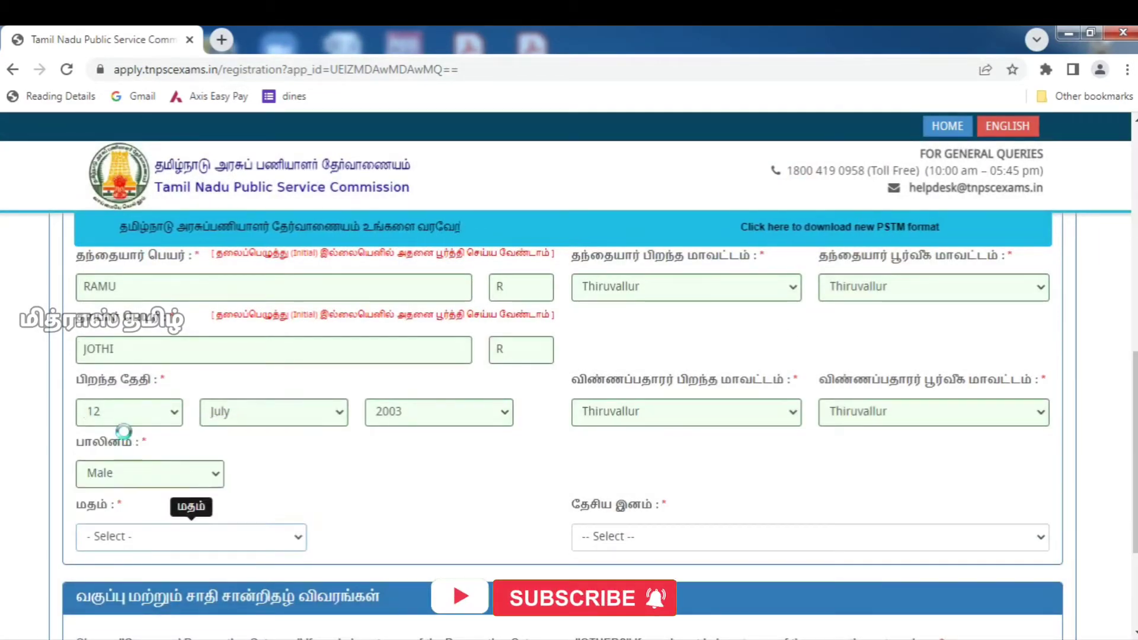
{"action": "left_click", "coordinate": [663, 538]}
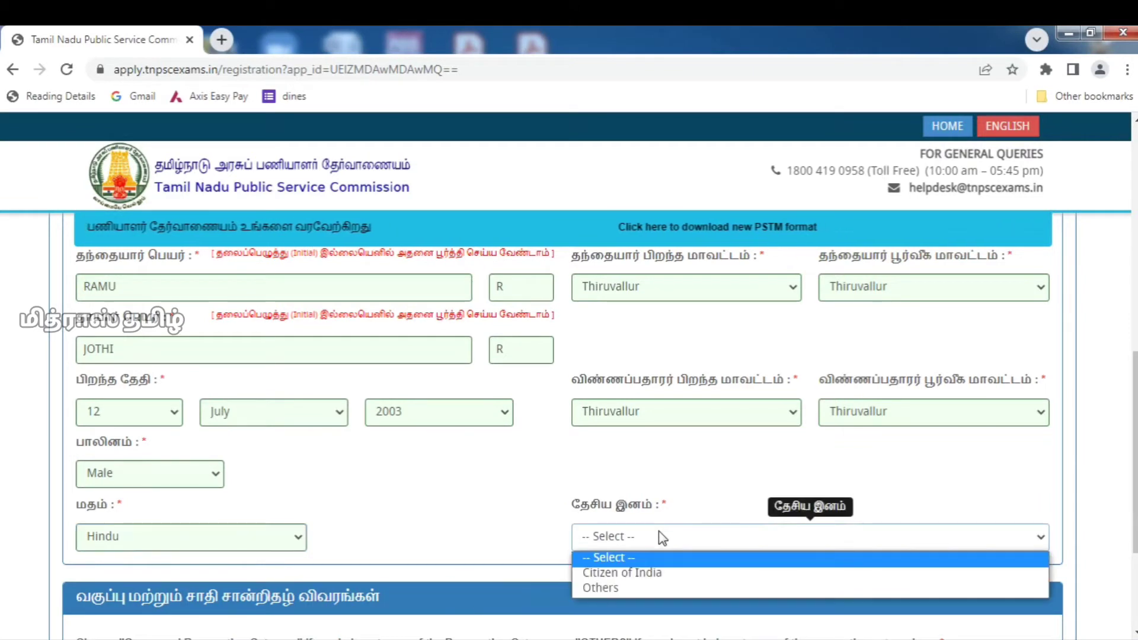
{"action": "left_click", "coordinate": [662, 573]}
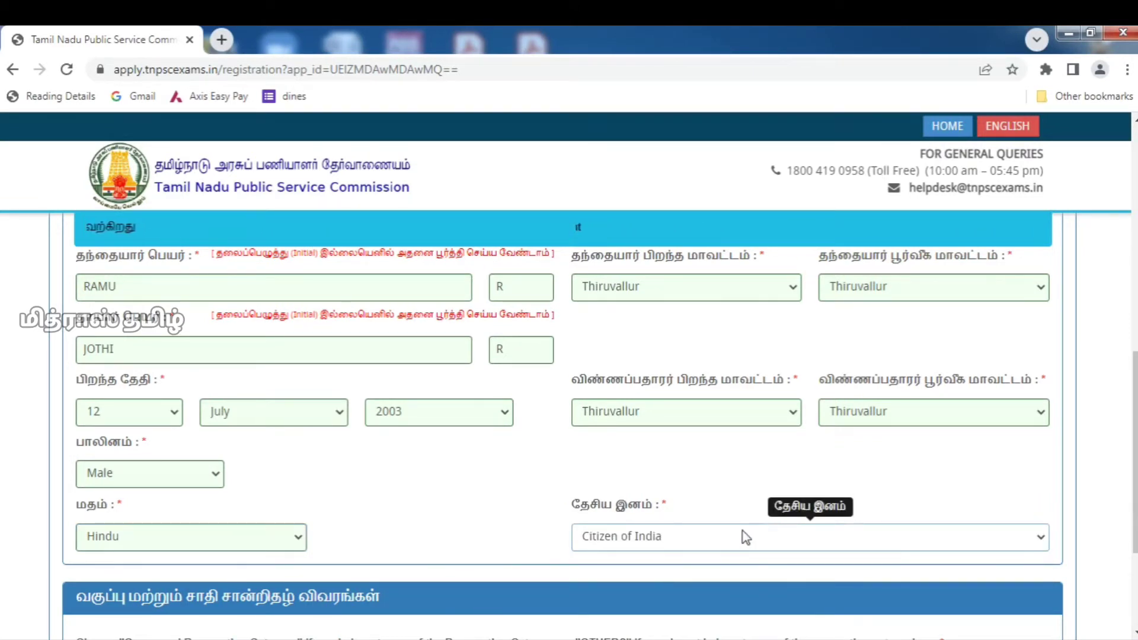
Step: Choose Communal Reservation Category for the reservation section and acknowledge the community certificate notice
{"action": "scroll", "coordinate": [742, 531], "scroll_direction": "down", "scroll_amount": 3}
{"action": "scroll", "coordinate": [742, 533], "scroll_direction": "down", "scroll_amount": 1}
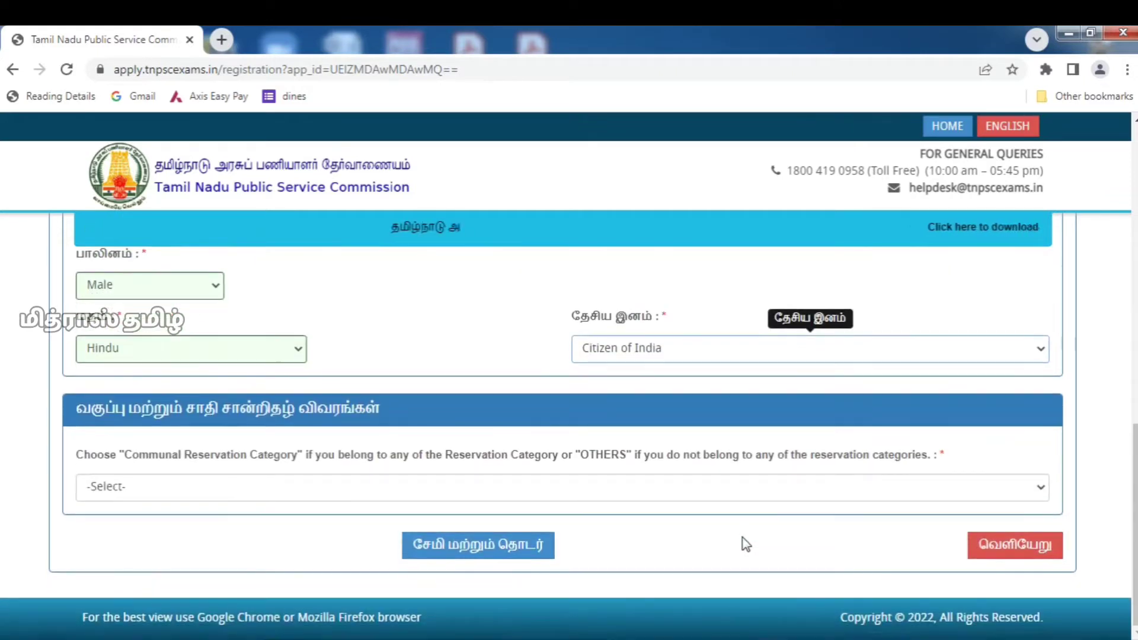
{"action": "left_click", "coordinate": [1026, 492]}
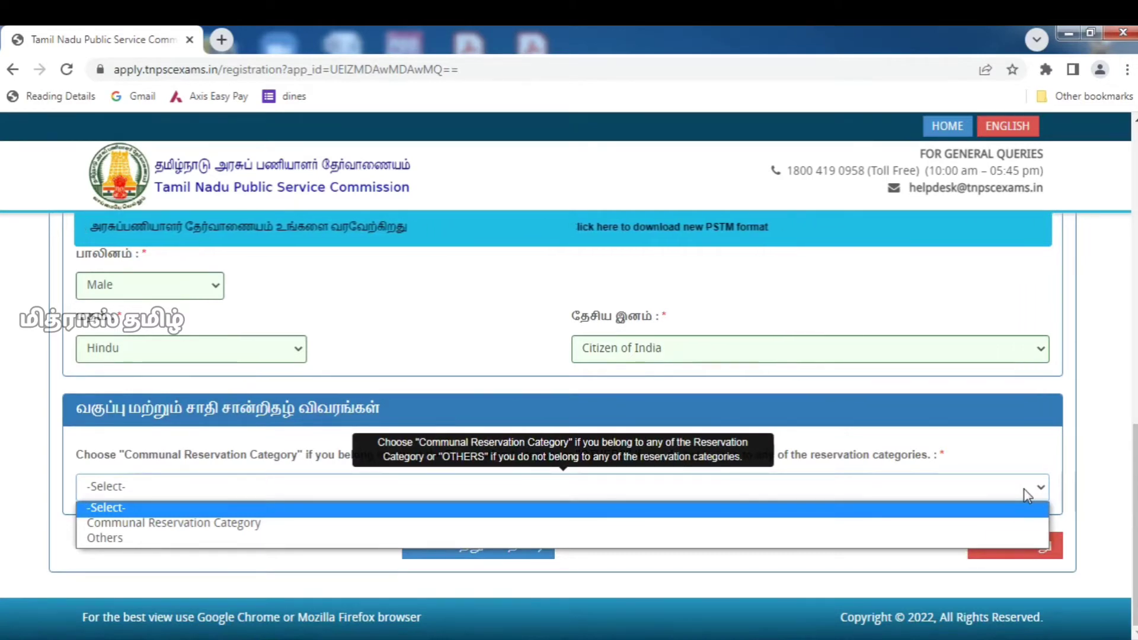
{"action": "left_click", "coordinate": [326, 524]}
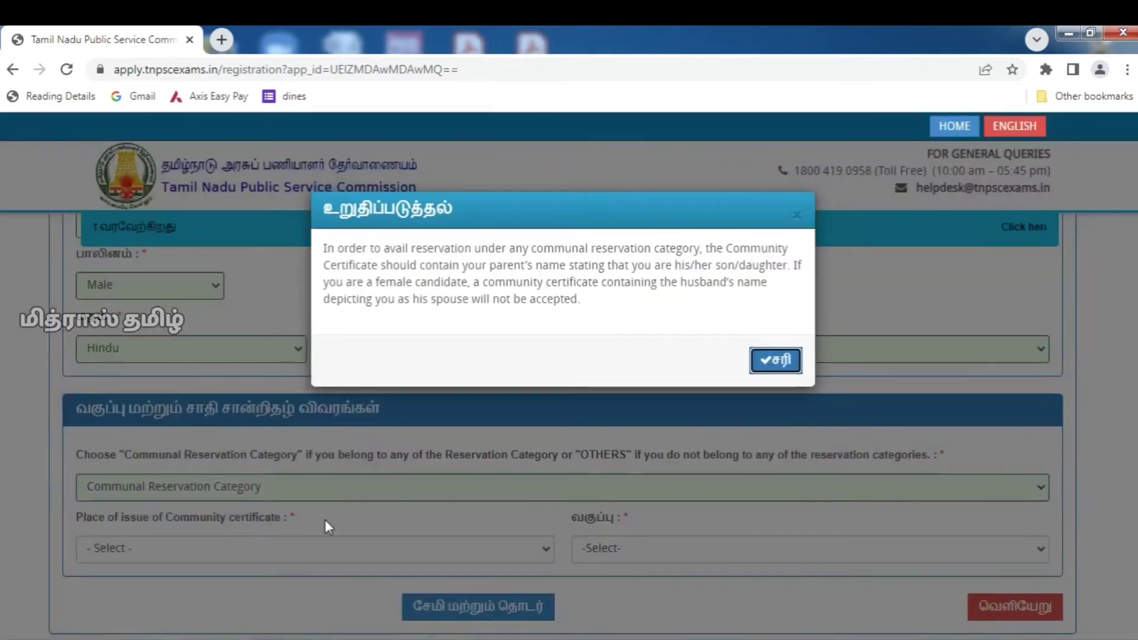
{"action": "left_click", "coordinate": [776, 361]}
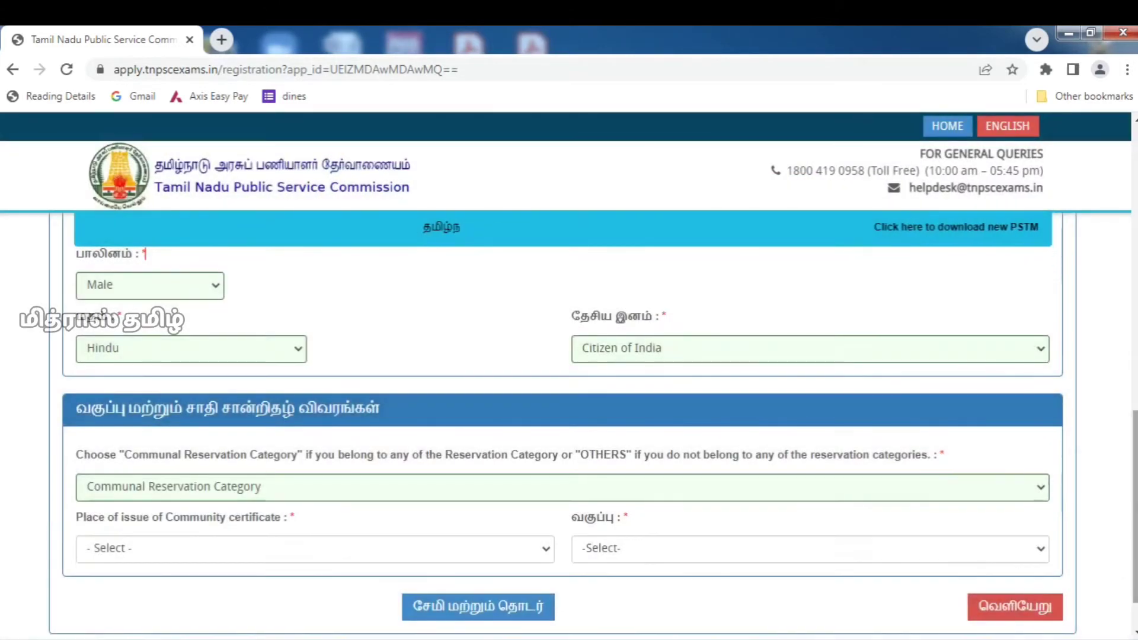
Step: Set the community certificate's place of issue to Within TamilNadu and the class to Scheduled Tribe (ST)
{"action": "scroll", "coordinate": [663, 497], "scroll_direction": "down", "scroll_amount": 1}
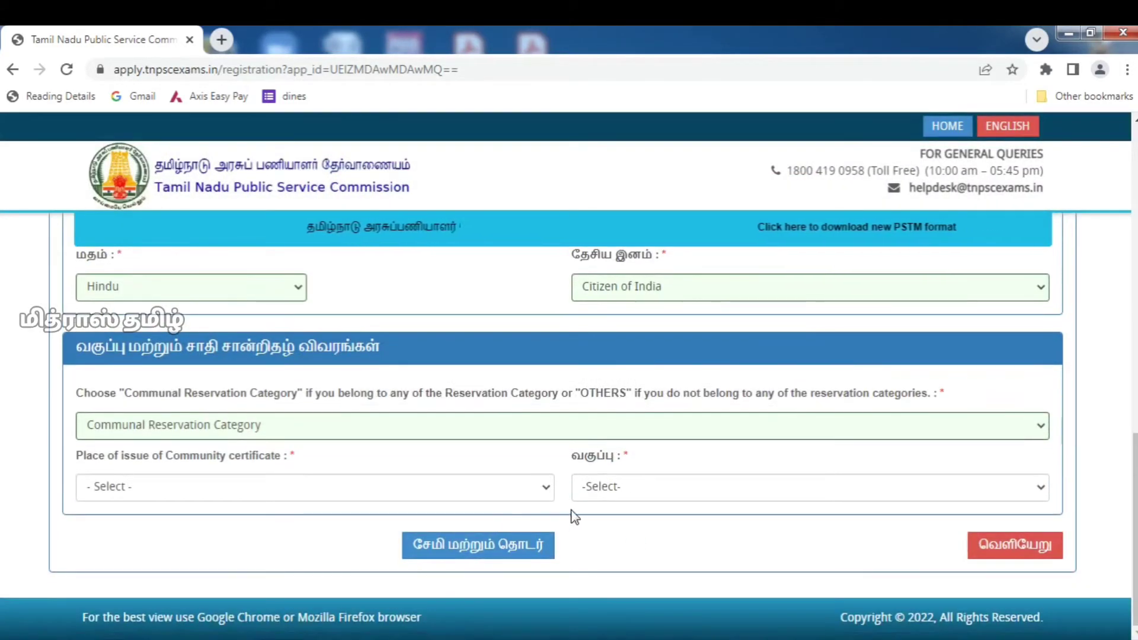
{"action": "left_click", "coordinate": [545, 488]}
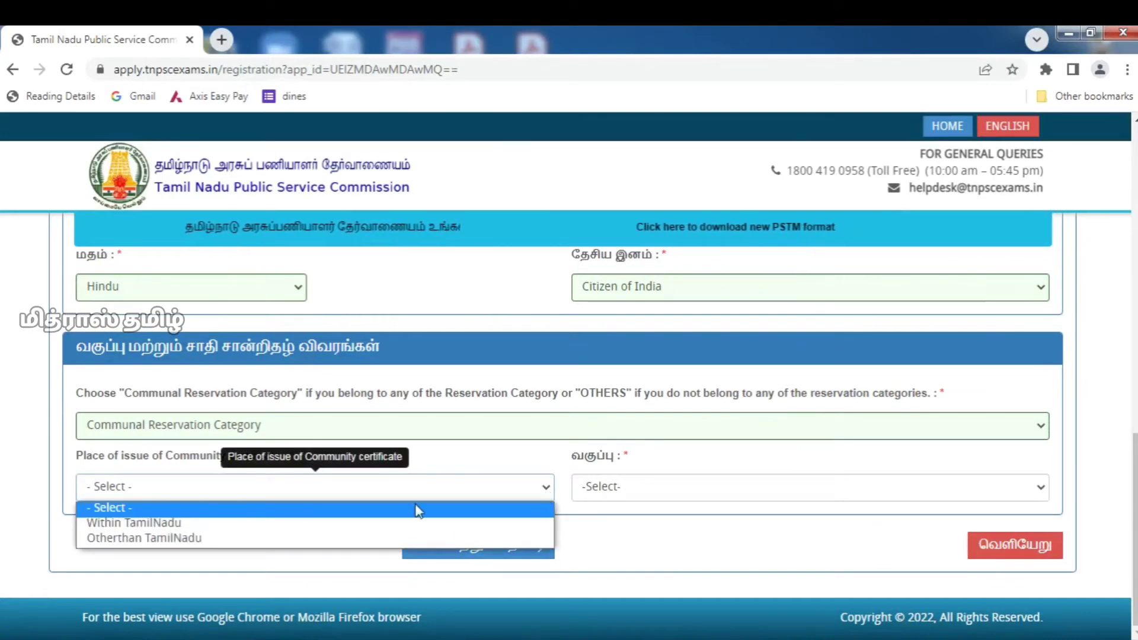
{"action": "left_click", "coordinate": [227, 524]}
{"action": "mouse_move", "coordinate": [911, 497]}
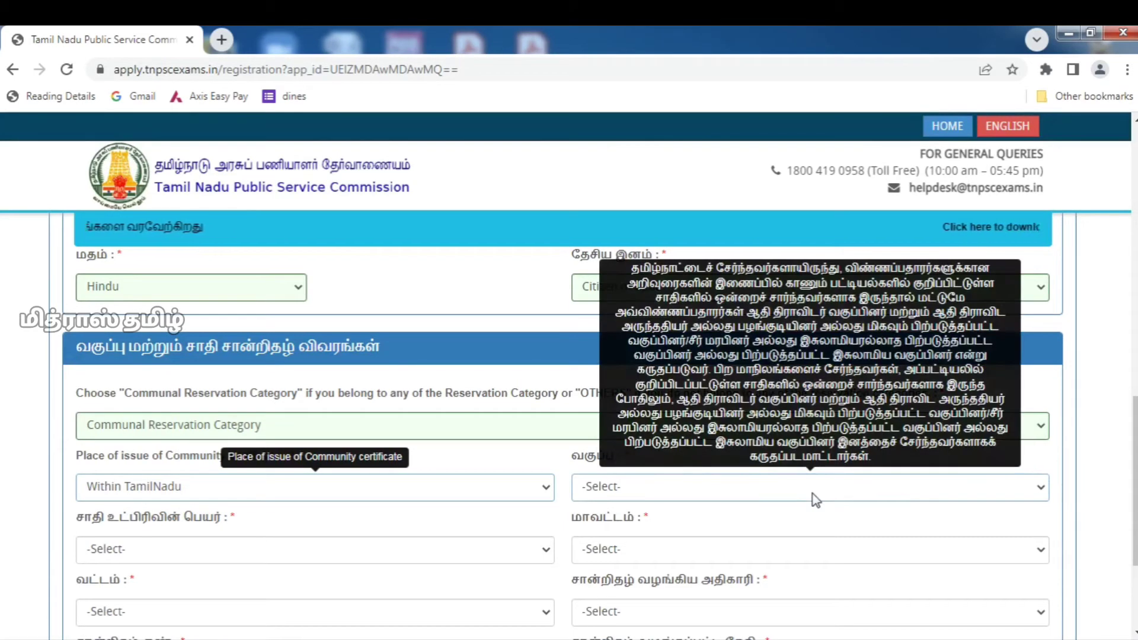
{"action": "left_click", "coordinate": [1037, 496]}
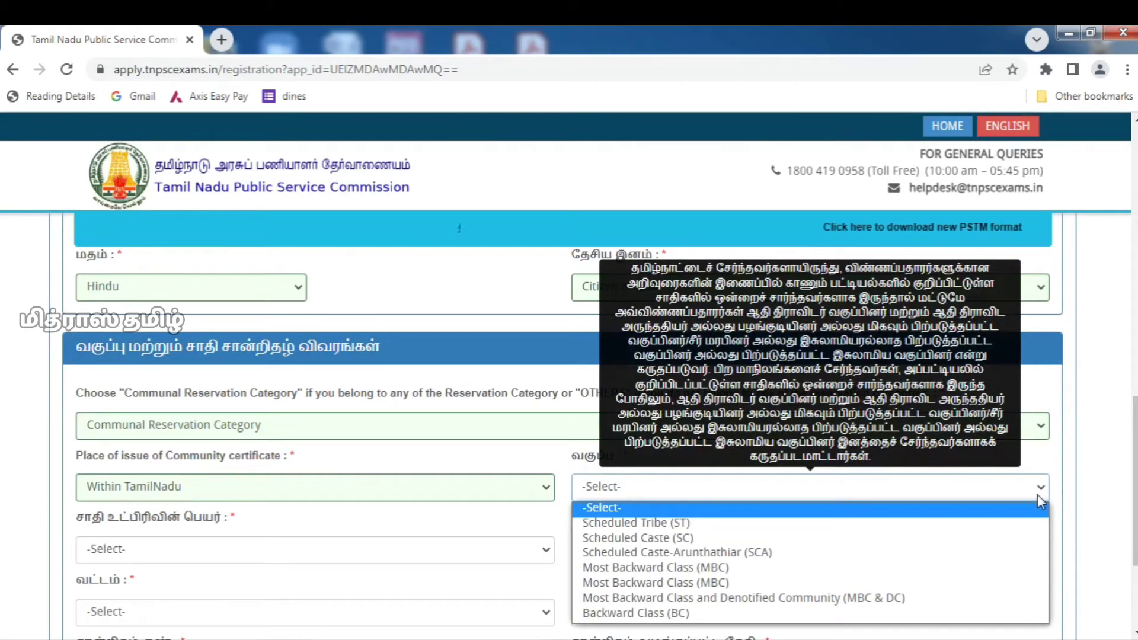
{"action": "left_click", "coordinate": [797, 525]}
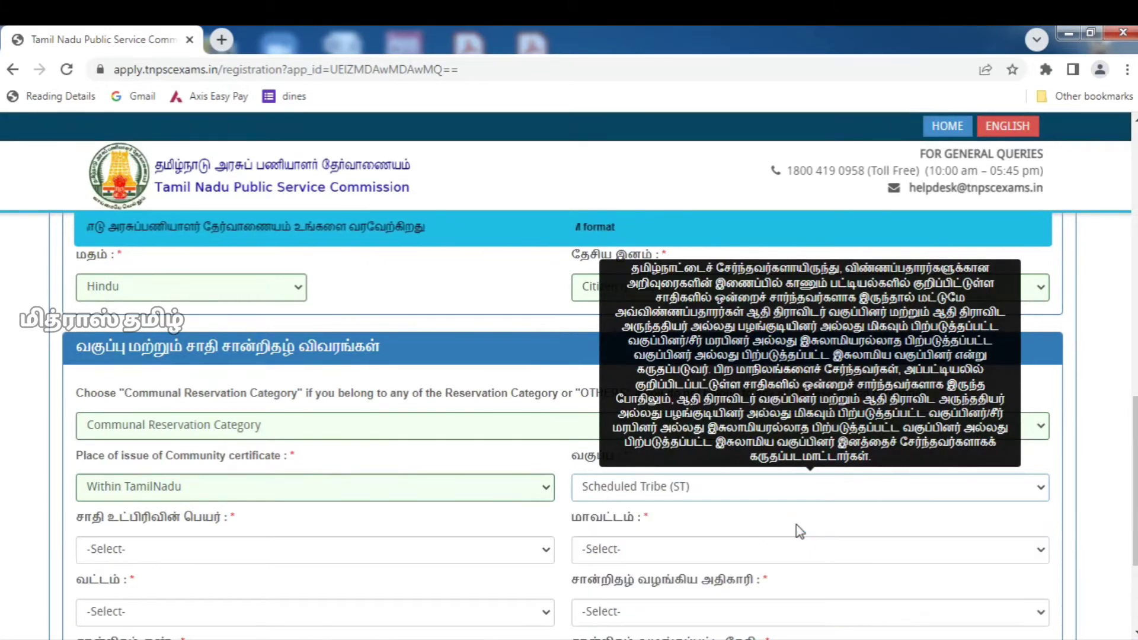
Step: Select Irular as the caste sub-division name
{"action": "left_click", "coordinate": [267, 552]}
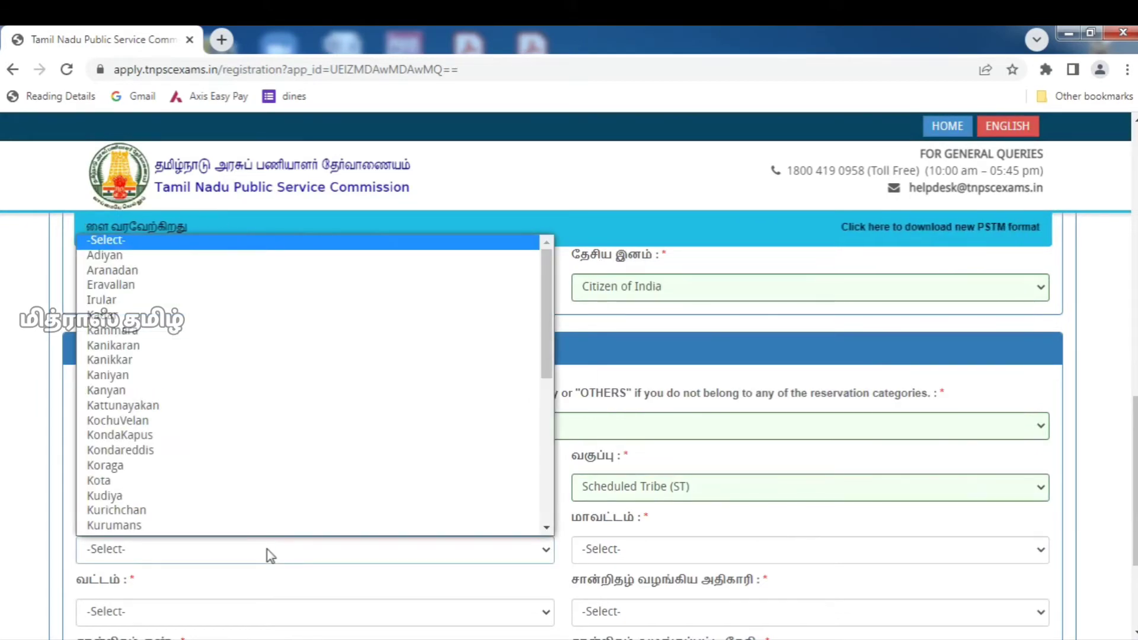
{"action": "scroll", "coordinate": [198, 483], "scroll_direction": "down", "scroll_amount": 6}
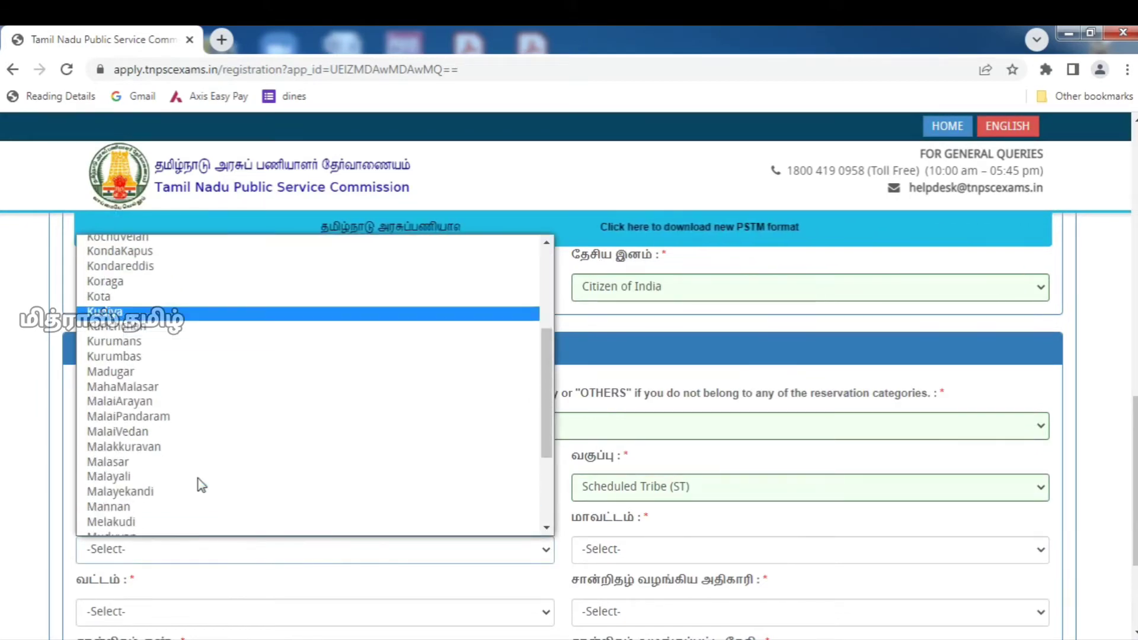
{"action": "scroll", "coordinate": [198, 482], "scroll_direction": "up", "scroll_amount": 6}
{"action": "left_click", "coordinate": [192, 464]}
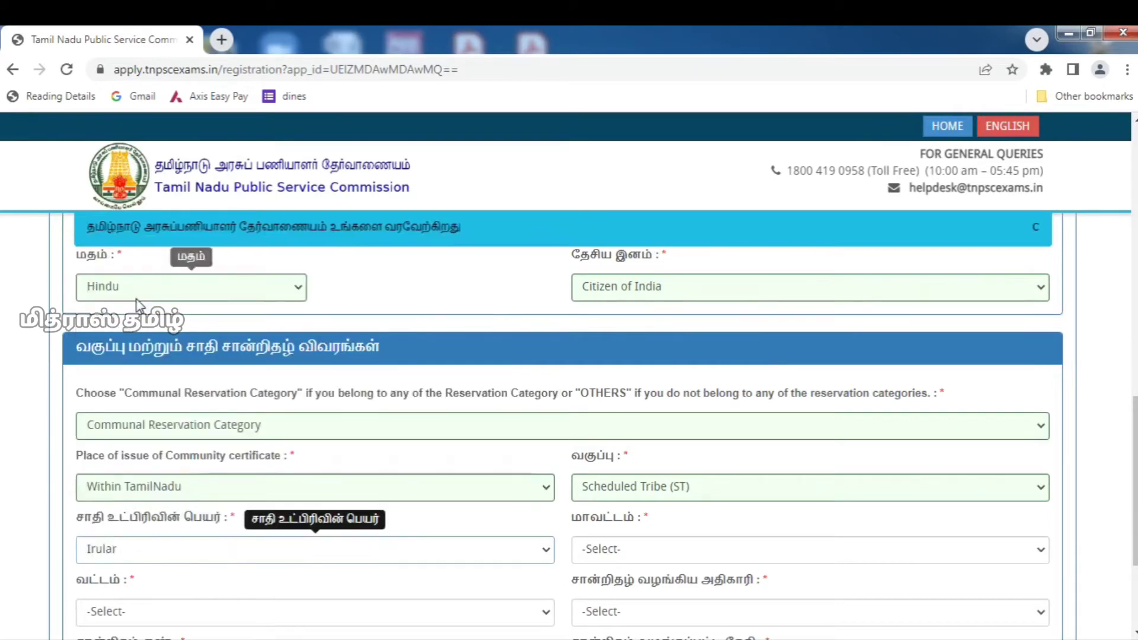
Step: Set the community certificate's district to Thiruvallur
{"action": "mouse_move", "coordinate": [124, 635]}
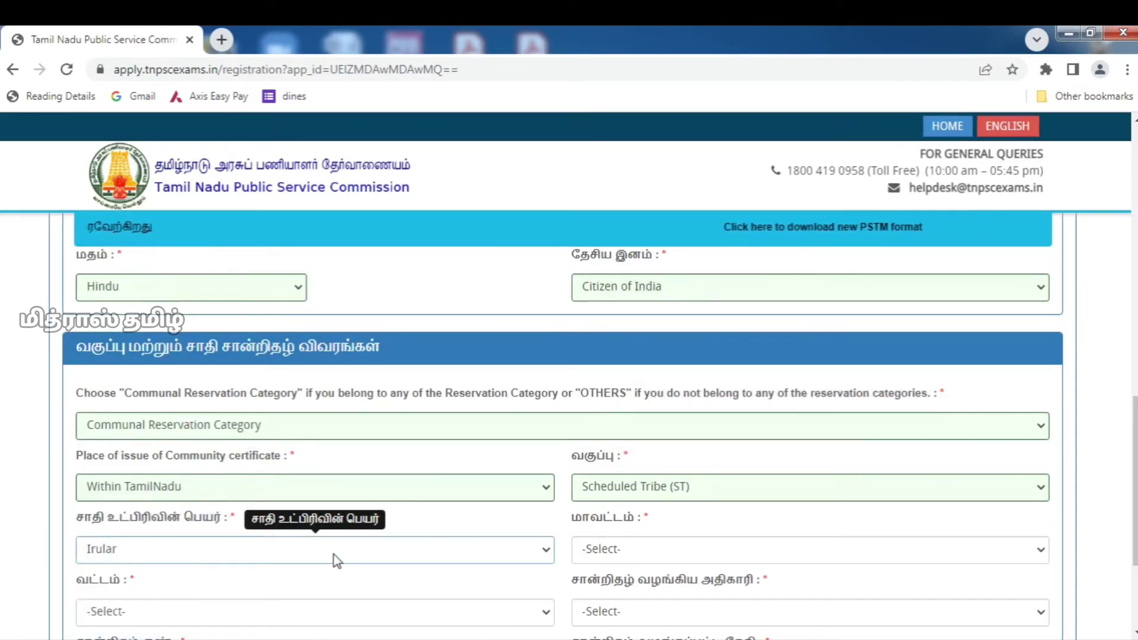
{"action": "left_click", "coordinate": [845, 551]}
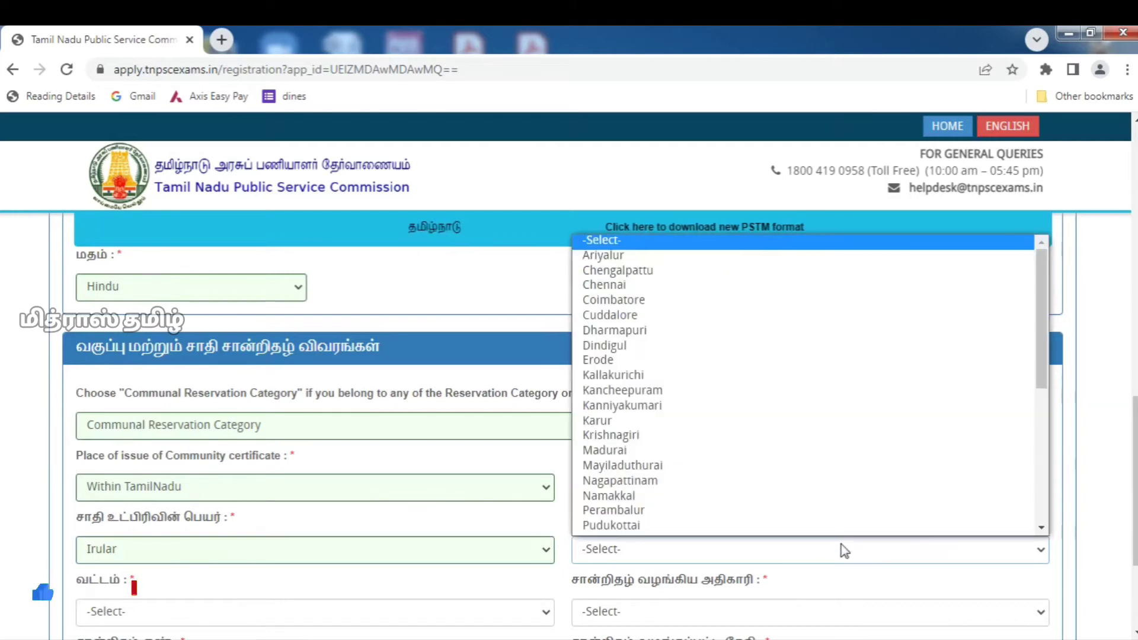
{"action": "key", "text": "t"}
{"action": "key", "text": "Down"}
{"action": "key", "text": "Down"}
{"action": "key", "text": "Down"}
{"action": "key", "text": "Down"}
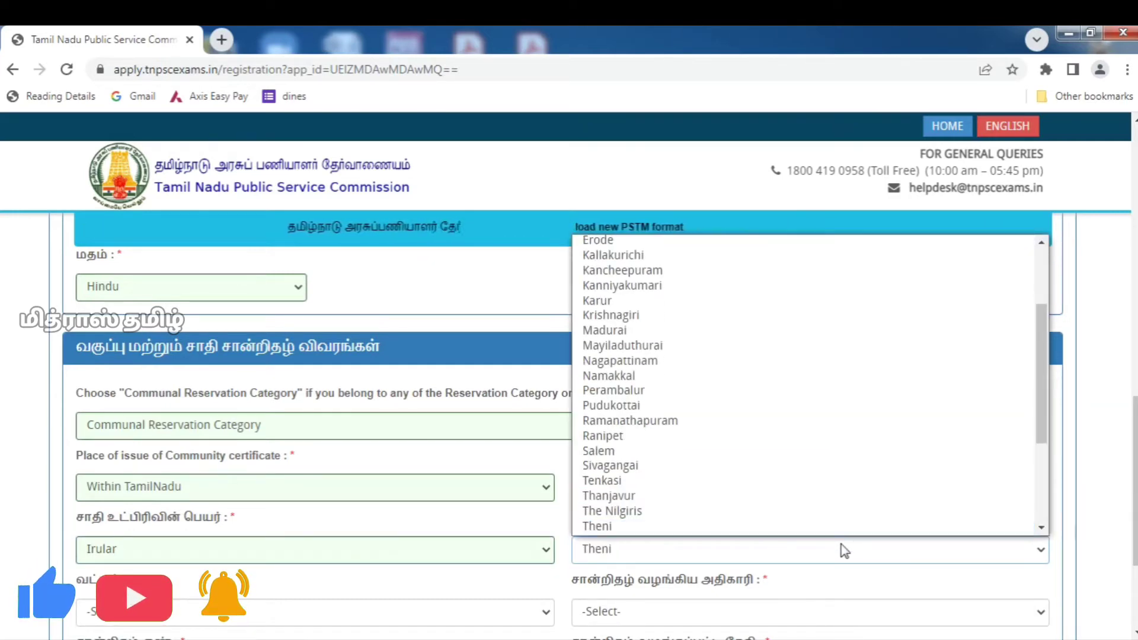
{"action": "key", "text": "Return"}
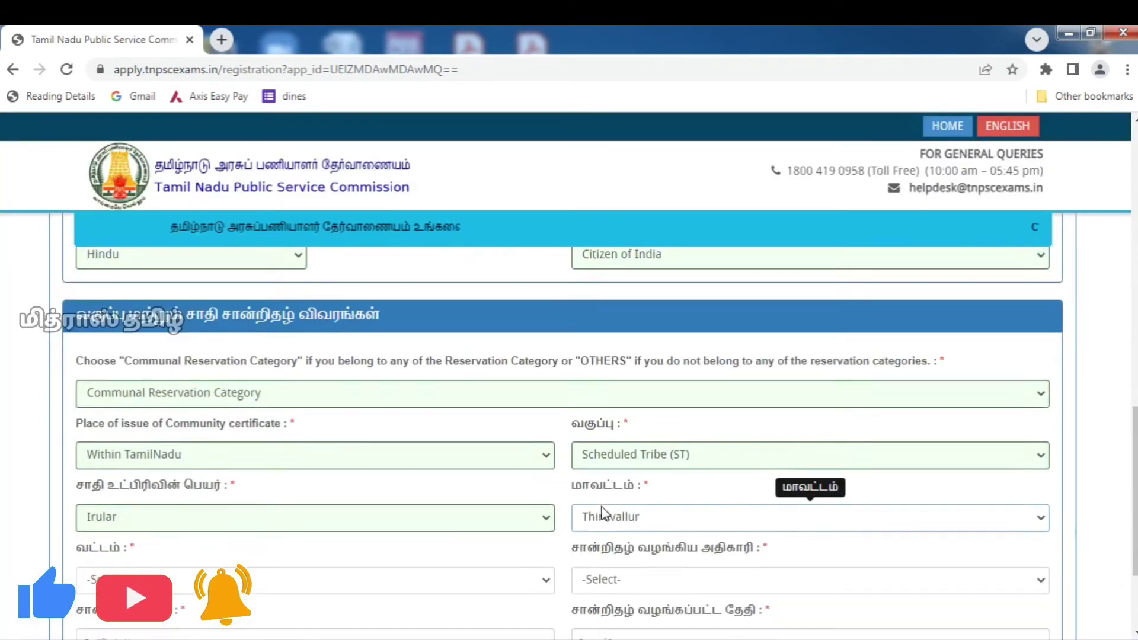
Step: Set the community certificate's taluk to Tiruvallur
{"action": "scroll", "coordinate": [602, 516], "scroll_direction": "down", "scroll_amount": 1}
{"action": "left_click", "coordinate": [448, 536]}
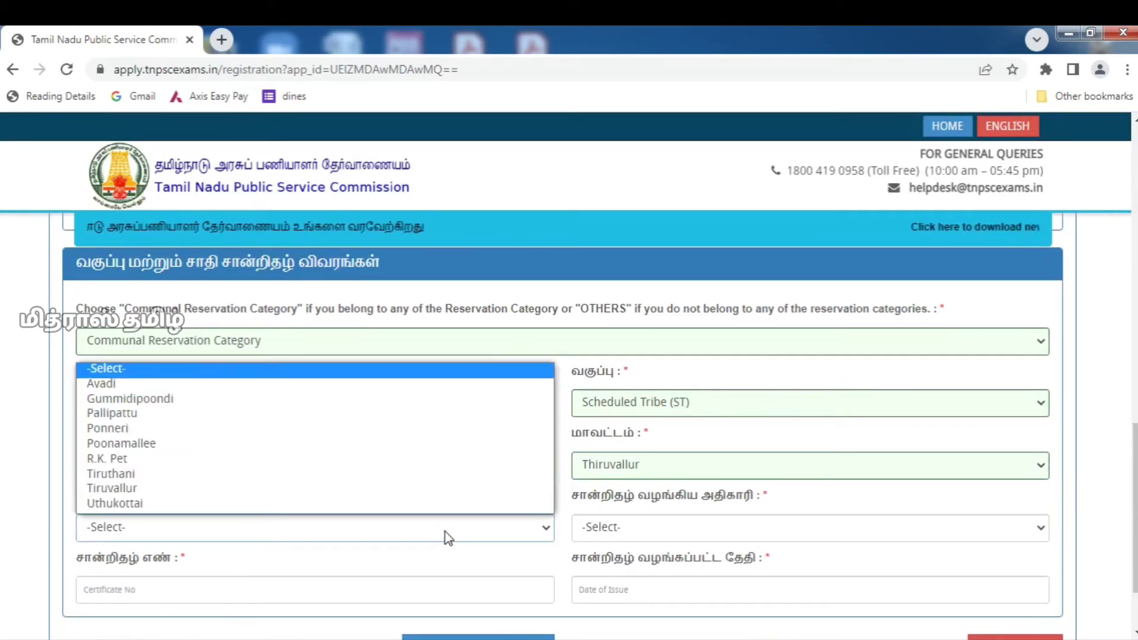
{"action": "key", "text": "t"}
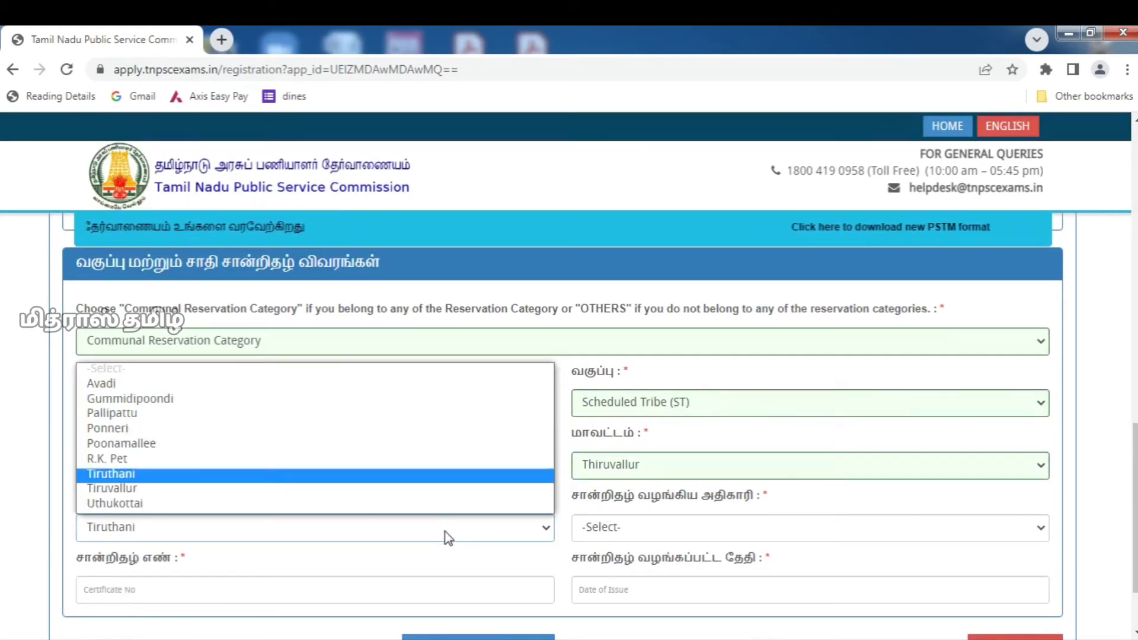
{"action": "key", "text": "Down"}
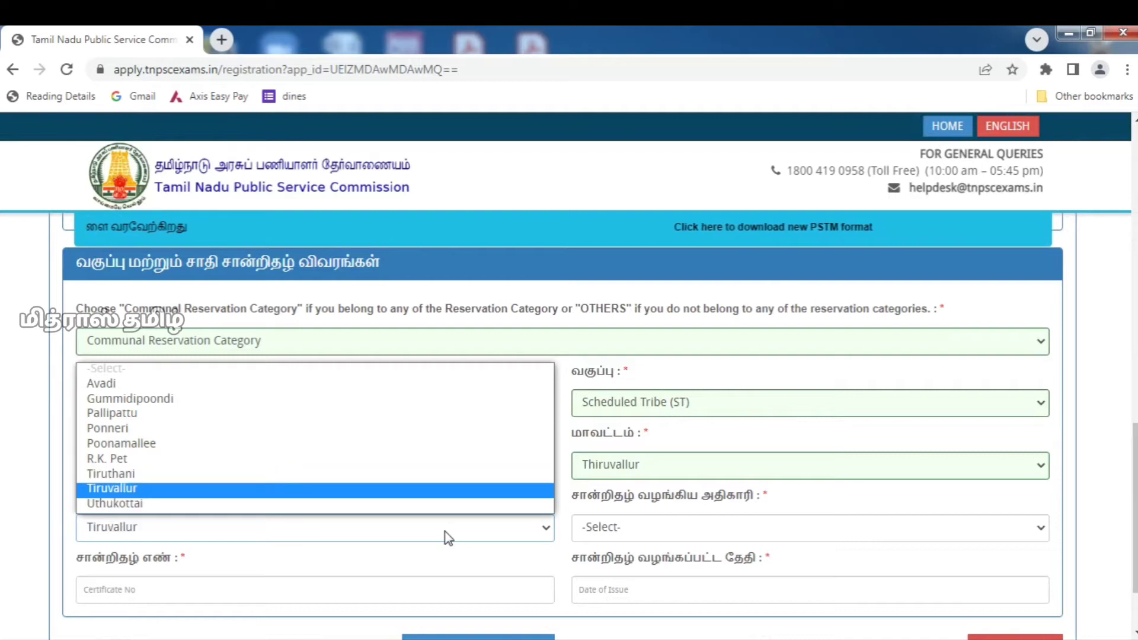
{"action": "key", "text": "Return"}
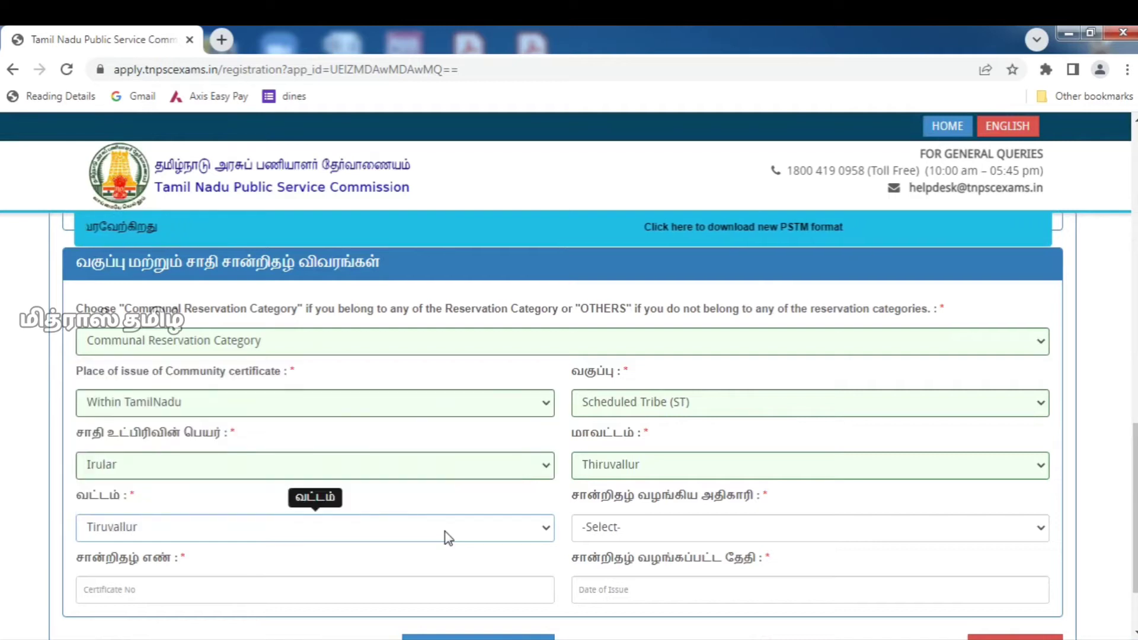
Step: Set the community certificate's issuing authority to R.D.O and enter the certificate number
{"action": "left_click", "coordinate": [759, 537]}
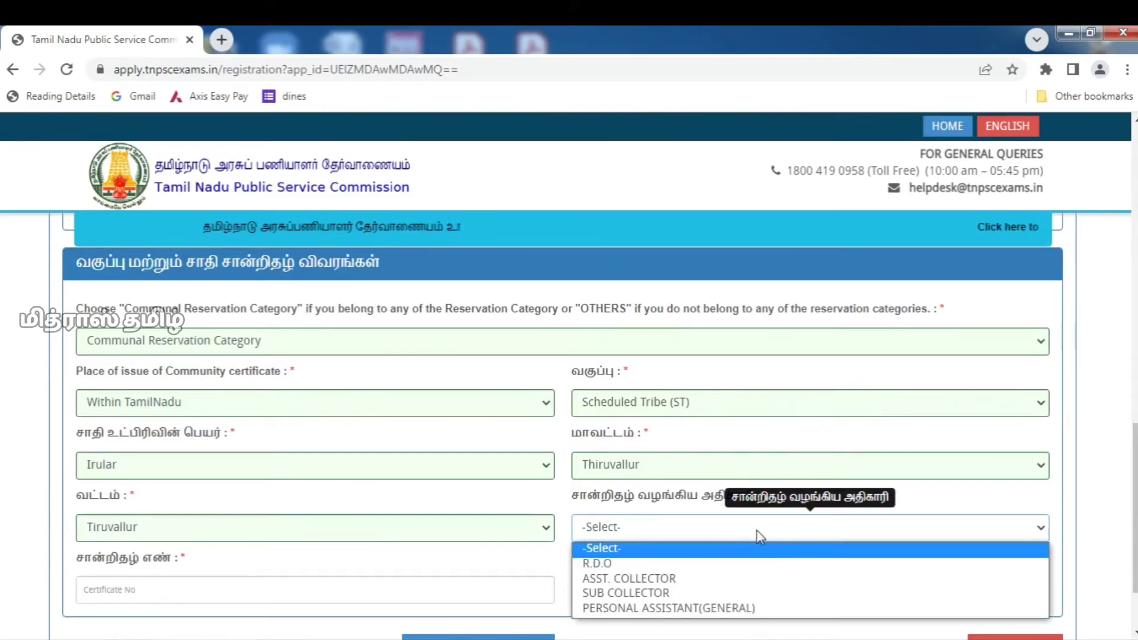
{"action": "left_click", "coordinate": [613, 565]}
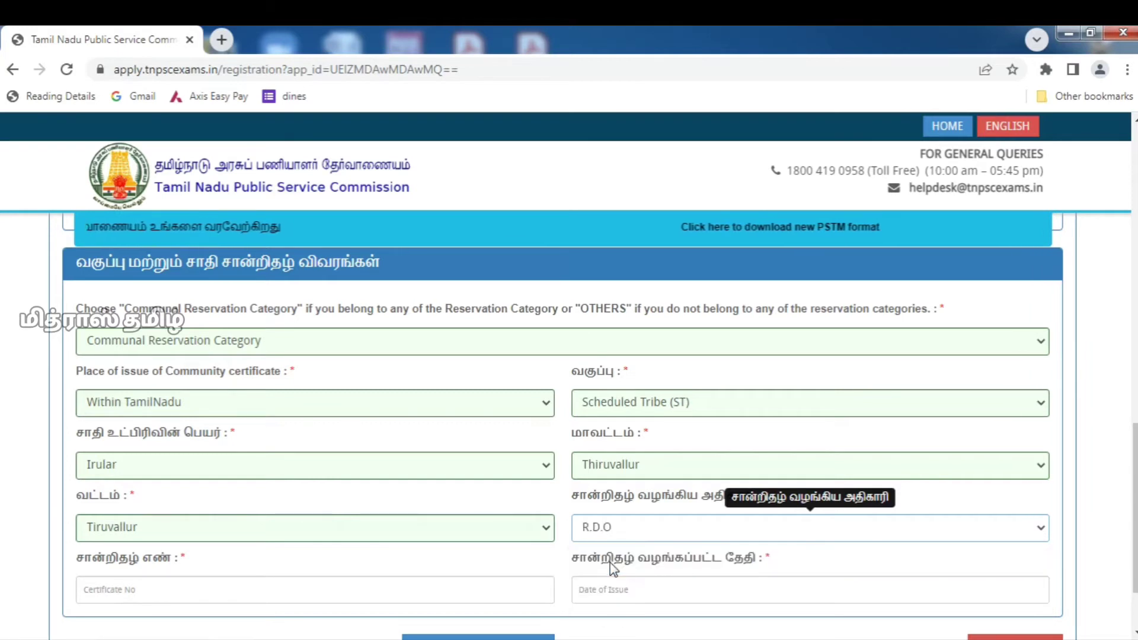
{"action": "left_click", "coordinate": [246, 595]}
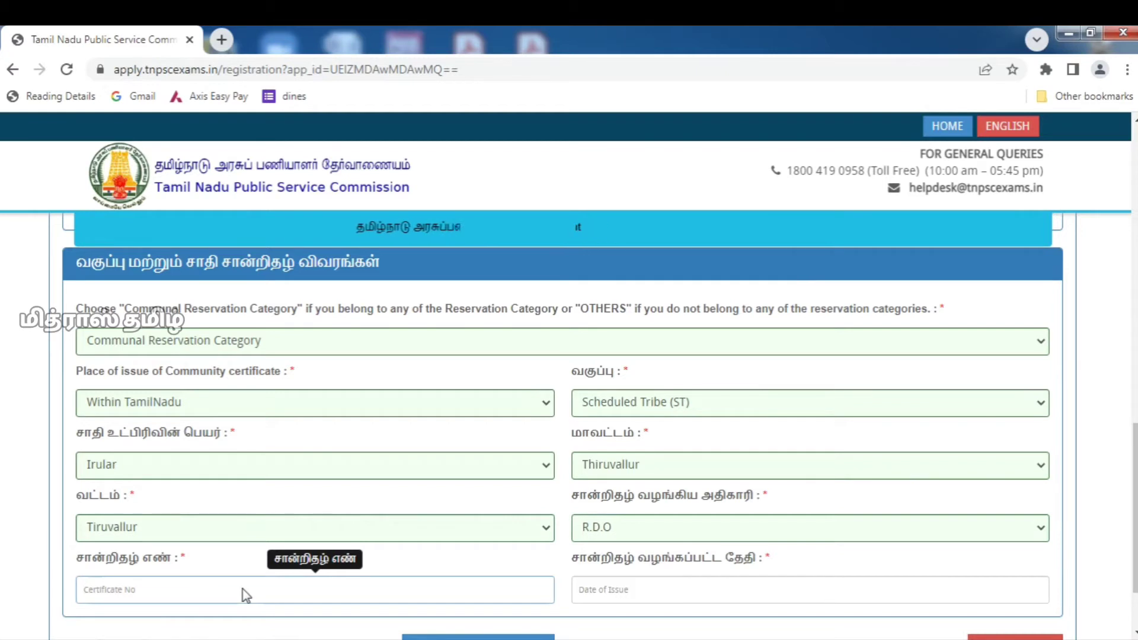
Step: Set the certificate's date of issue to 31-08-2006 and save the community details to continue
{"action": "left_click", "coordinate": [997, 601]}
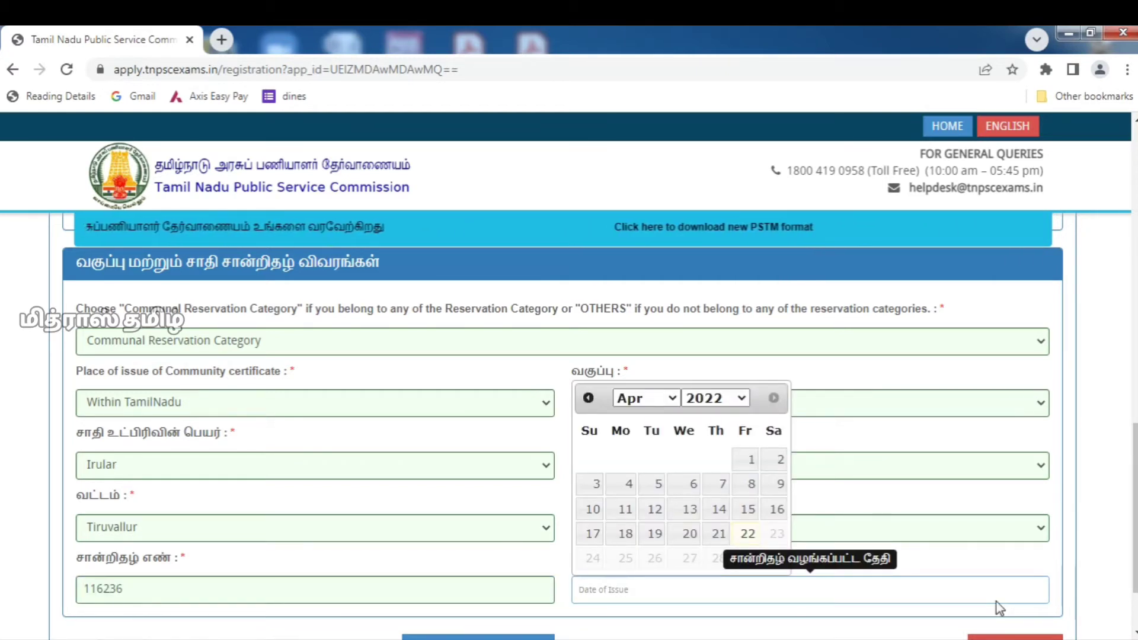
{"action": "left_click", "coordinate": [735, 398]}
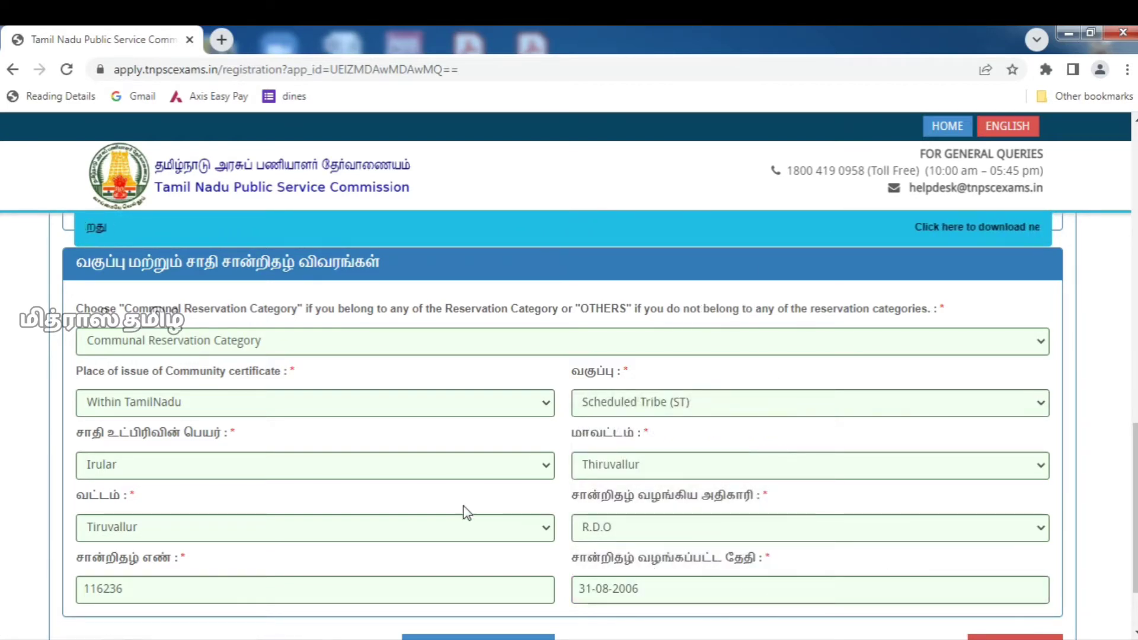
{"action": "scroll", "coordinate": [480, 510], "scroll_direction": "down", "scroll_amount": 2}
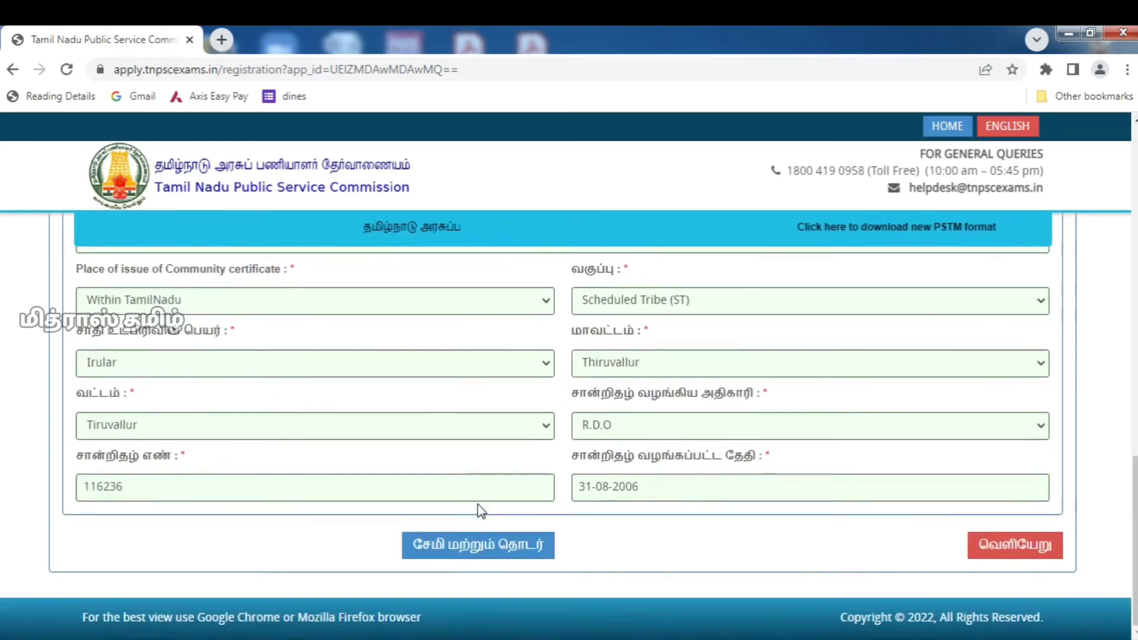
{"action": "left_click", "coordinate": [478, 545]}
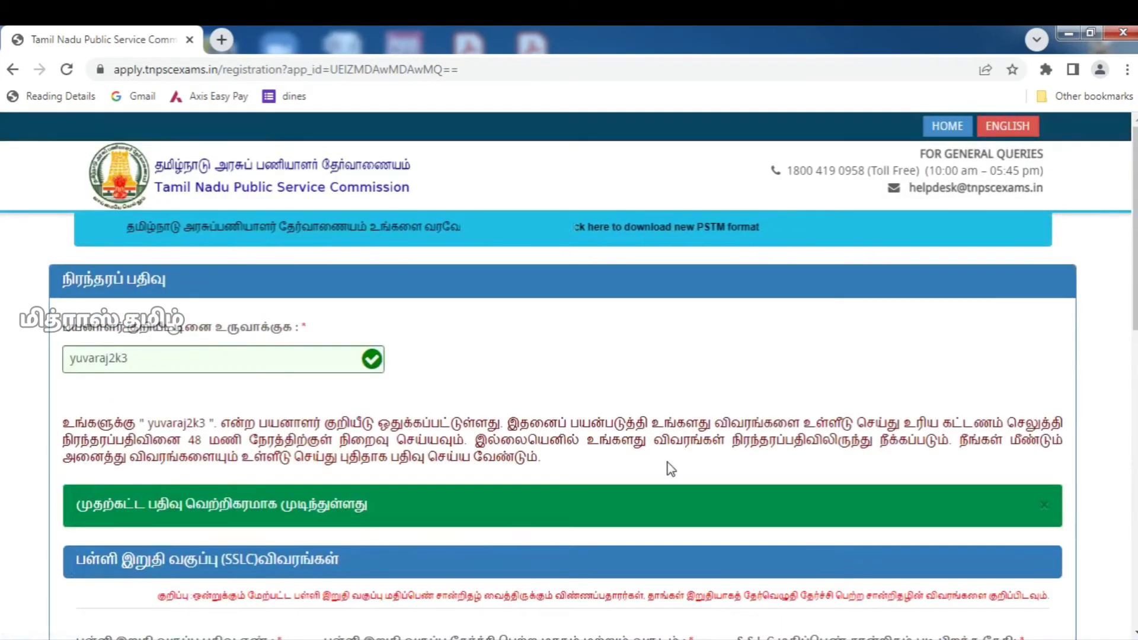
Step: Enter the applicant's SSLC register number
{"action": "scroll", "coordinate": [669, 462], "scroll_direction": "down", "scroll_amount": 5}
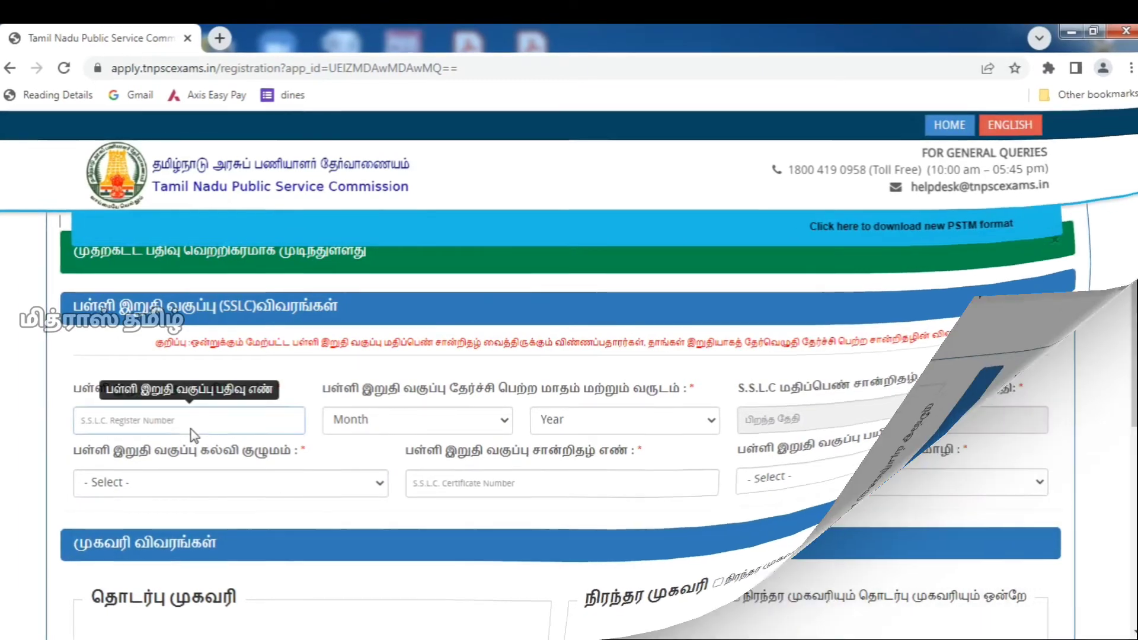
{"action": "left_click", "coordinate": [156, 421]}
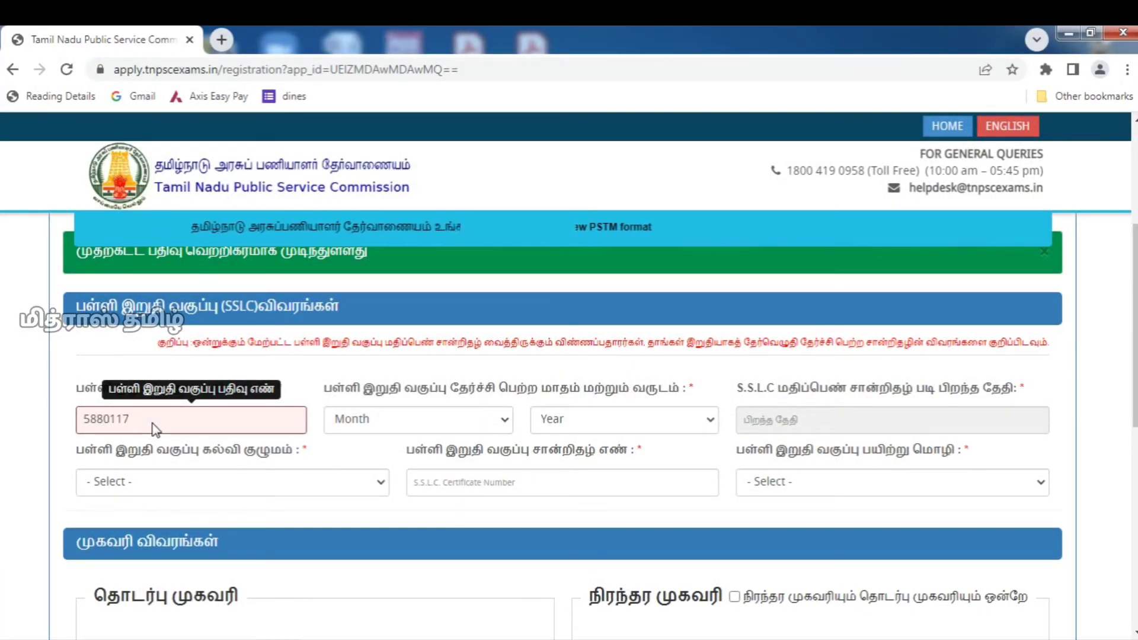
Step: Set the SSLC pass month and year to March 2018
{"action": "left_click", "coordinate": [482, 424]}
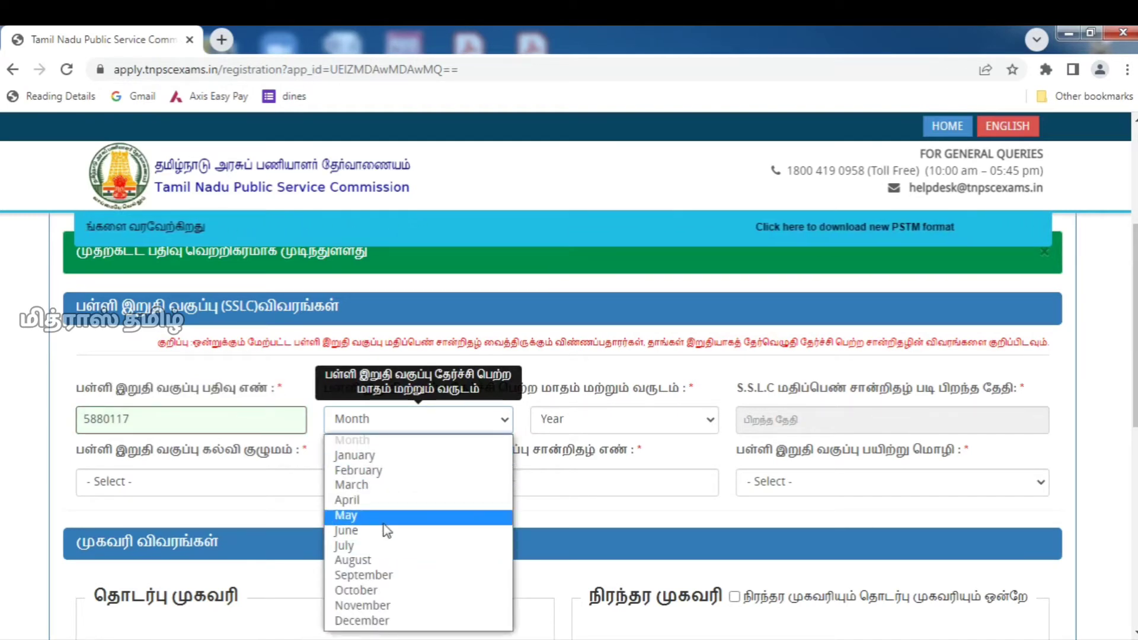
{"action": "left_click", "coordinate": [380, 489]}
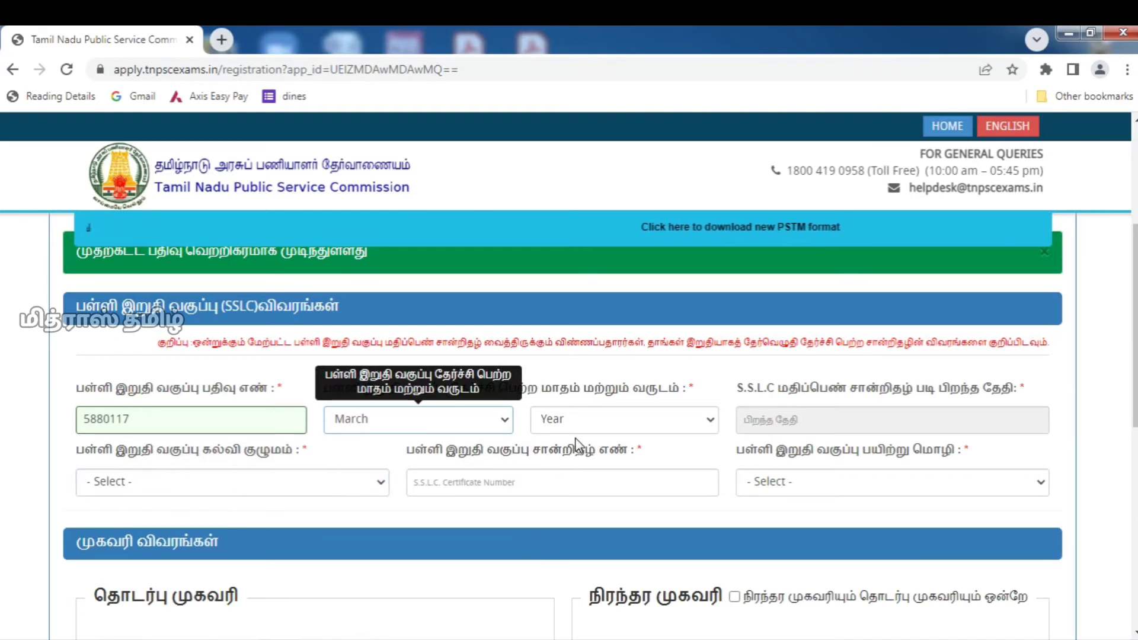
{"action": "left_click", "coordinate": [627, 431]}
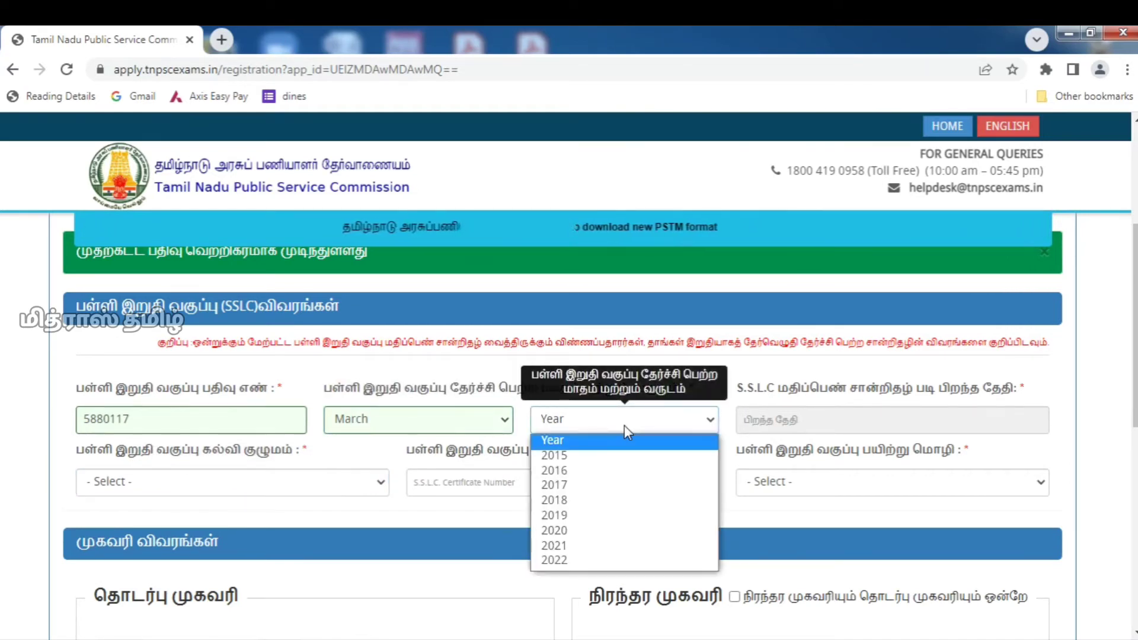
{"action": "key", "text": "Down"}
{"action": "key", "text": "Down"}
{"action": "key", "text": "Down"}
{"action": "key", "text": "Down"}
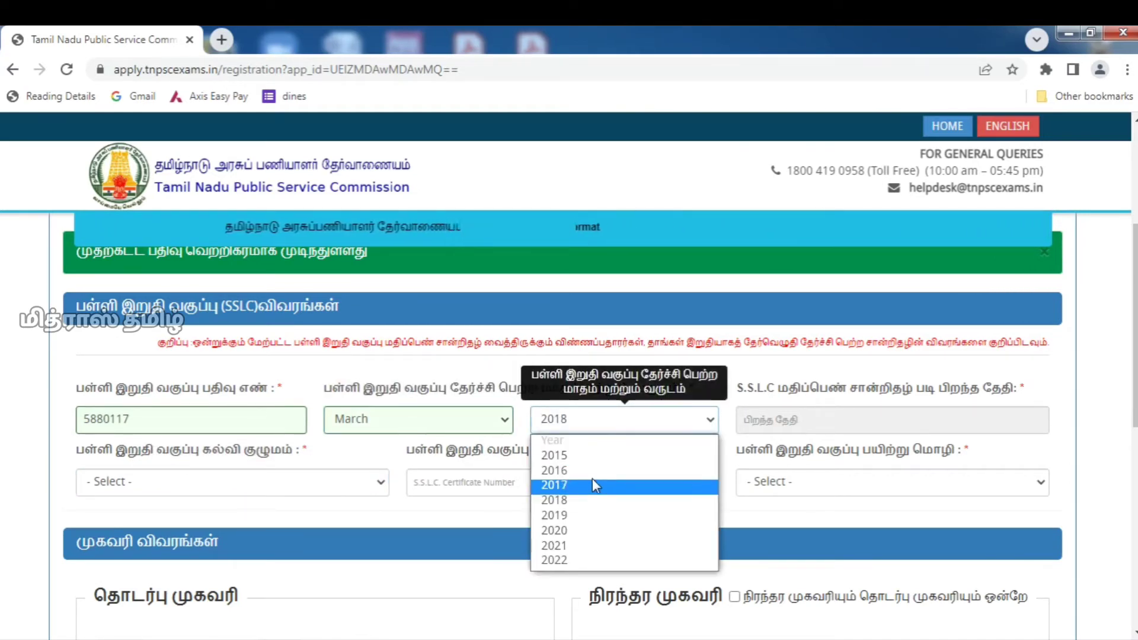
{"action": "left_click", "coordinate": [592, 501]}
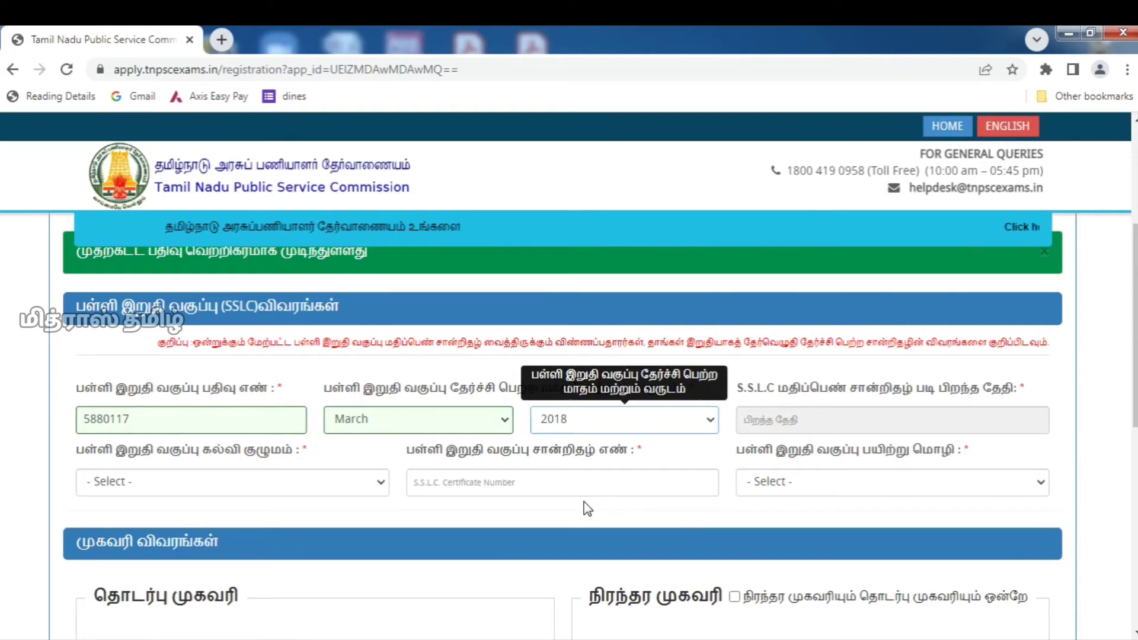
Step: Pick the date of birth as per the SSLC certificate and set the board of education to State Board
{"action": "left_click", "coordinate": [862, 420]}
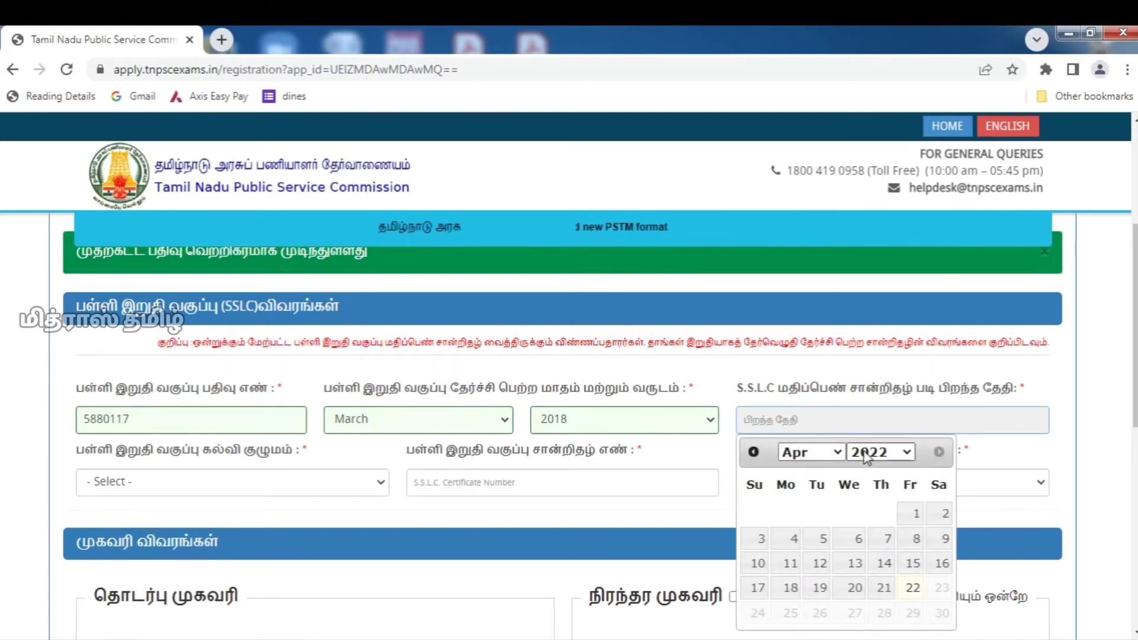
{"action": "left_click", "coordinate": [942, 538]}
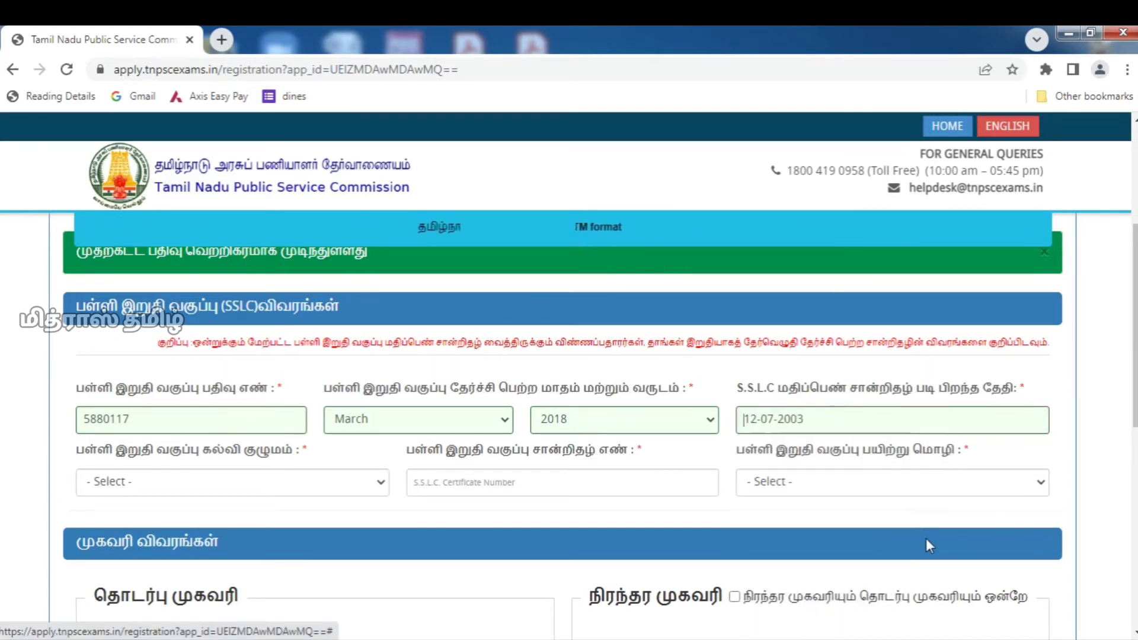
{"action": "left_click", "coordinate": [283, 490]}
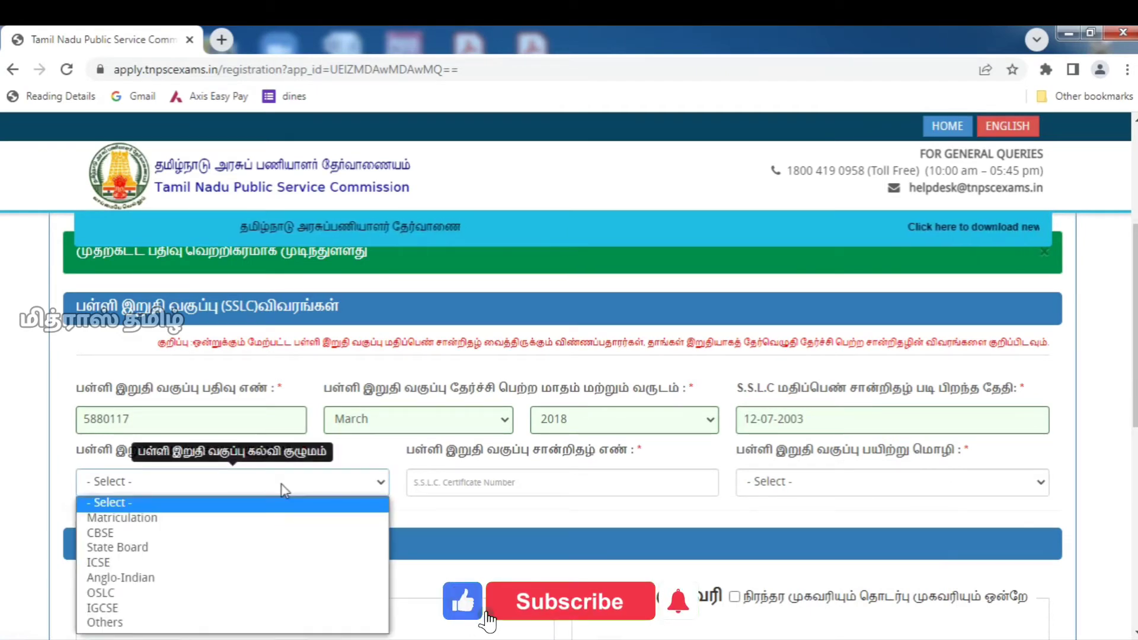
{"action": "left_click", "coordinate": [208, 554]}
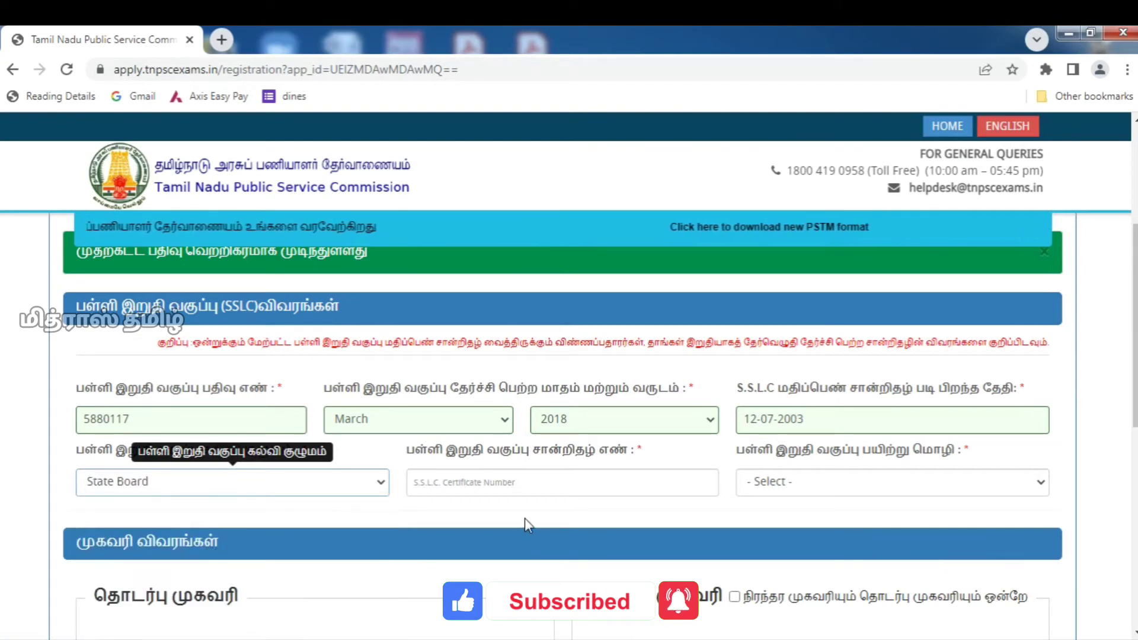
Step: Enter the SSLC certificate number and set the medium of study to தமிழ்
{"action": "left_click", "coordinate": [569, 487]}
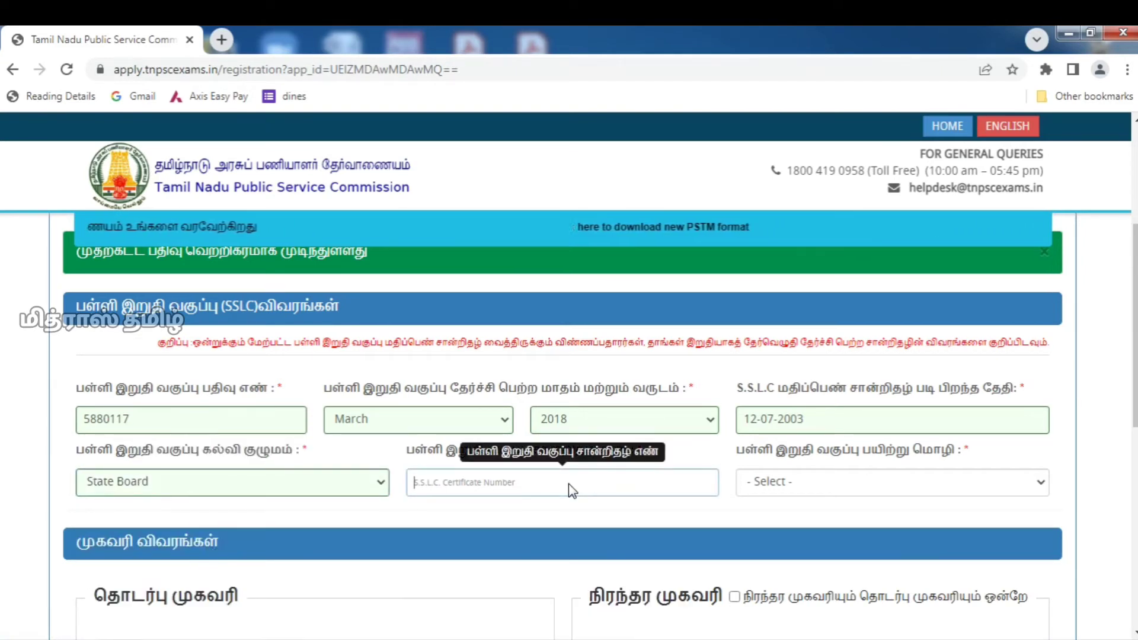
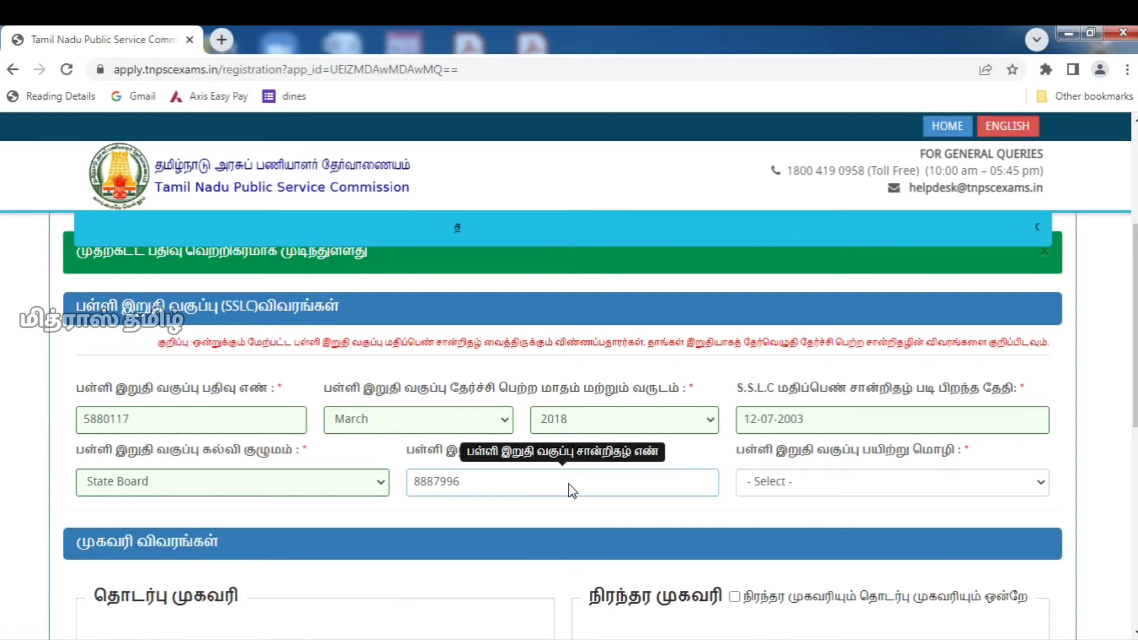
{"action": "left_click", "coordinate": [961, 483]}
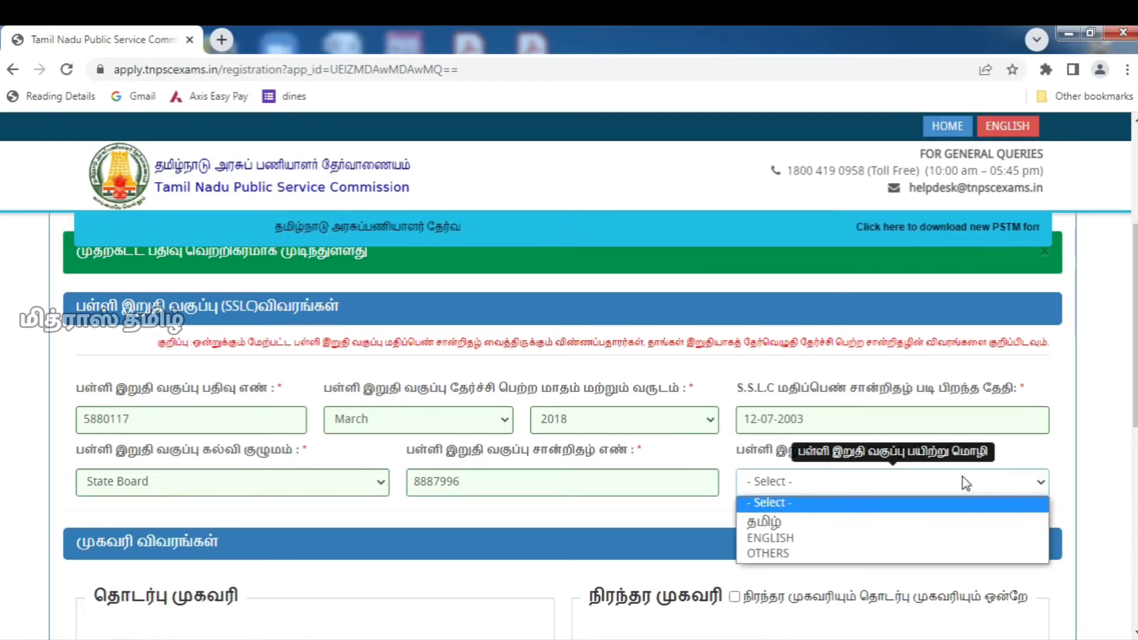
{"action": "left_click", "coordinate": [794, 523]}
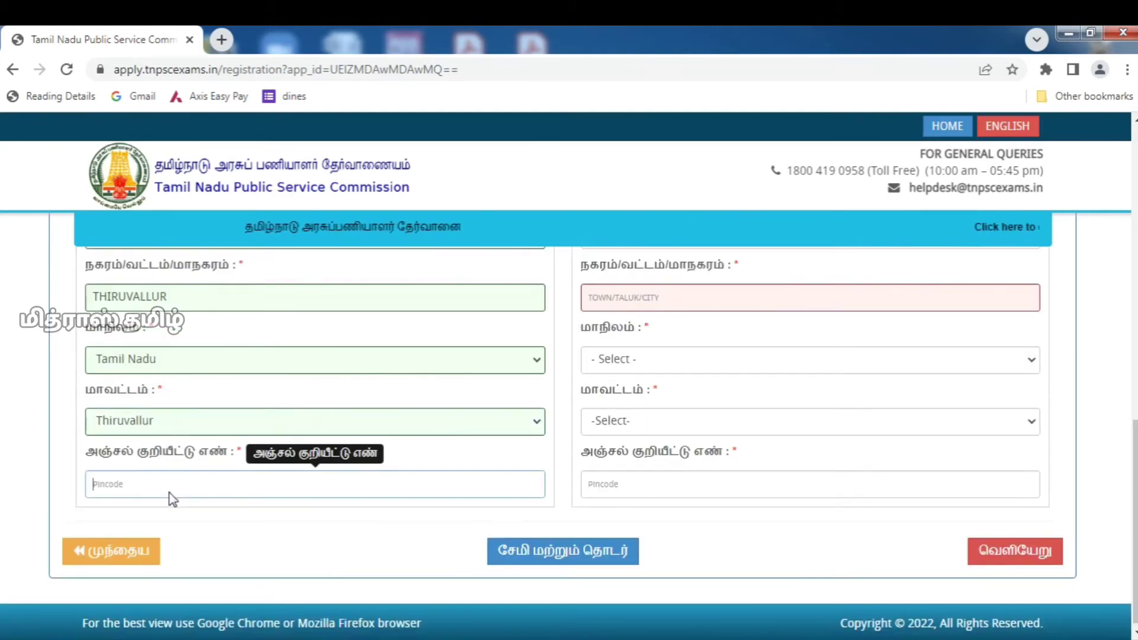
Step: Enter 602021 as the contact address pincode and save the address details to continue
{"action": "type", "text": "6"}
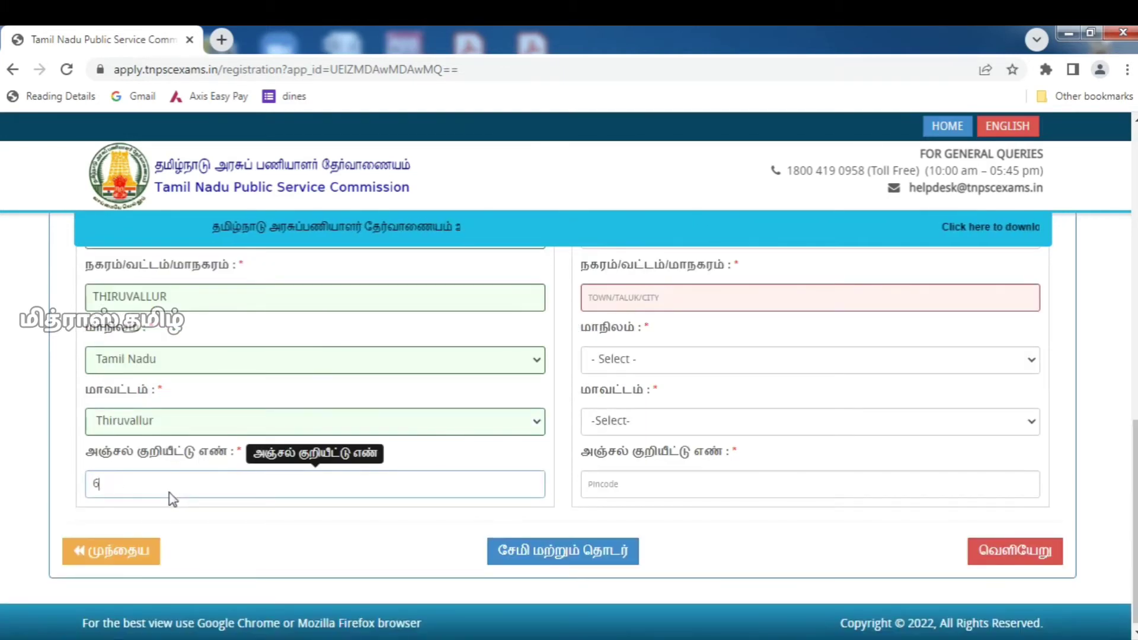
{"action": "type", "text": "02"}
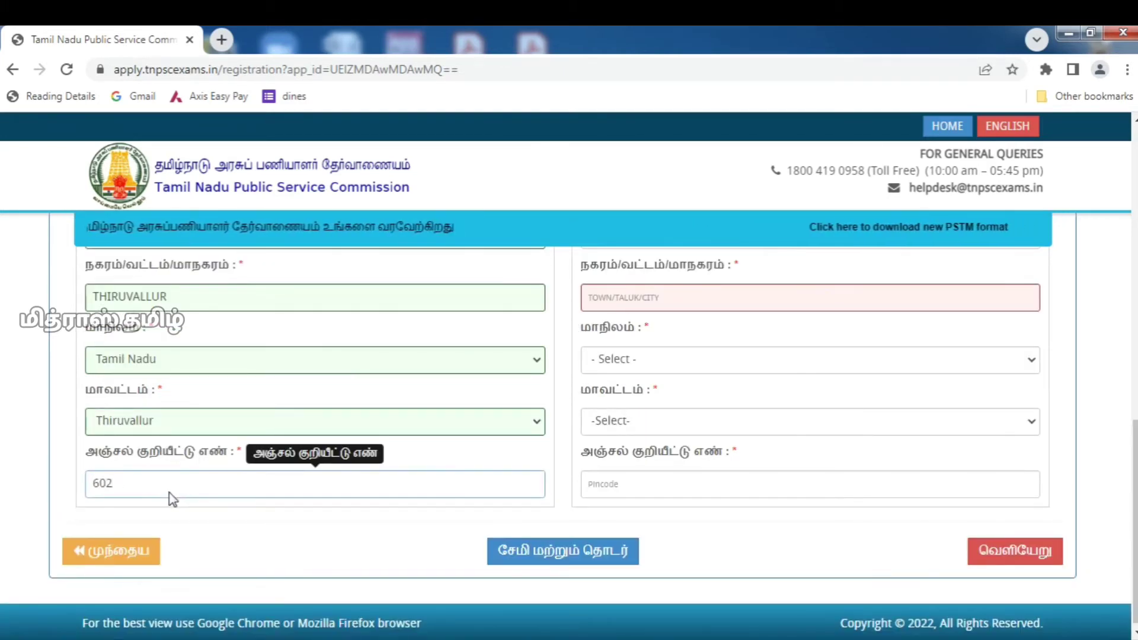
{"action": "type", "text": "021"}
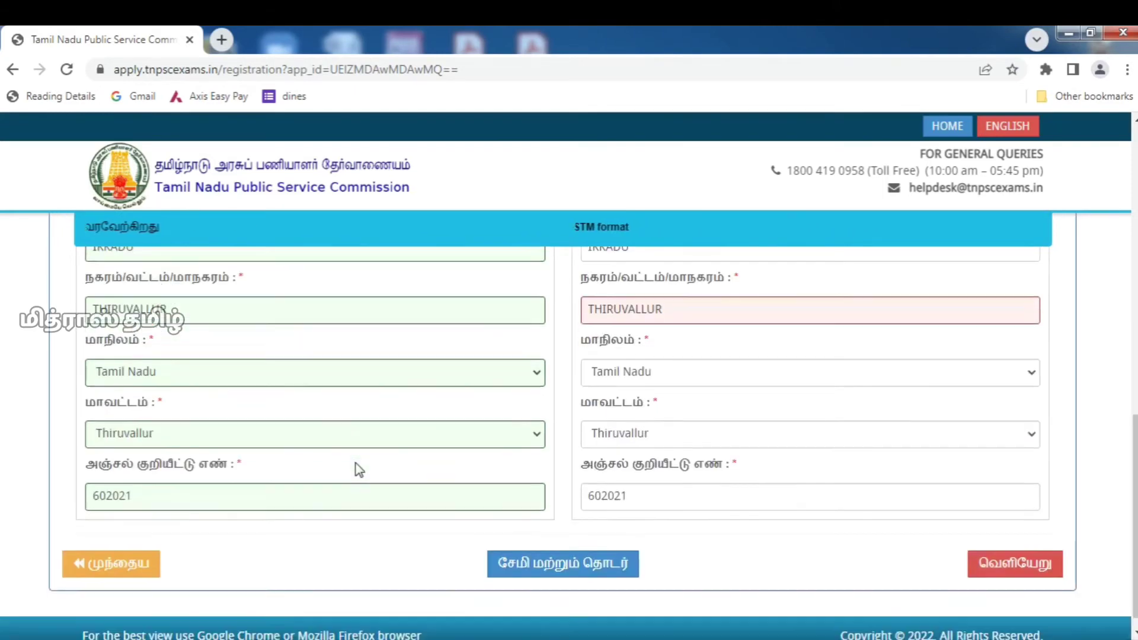
{"action": "scroll", "coordinate": [355, 469], "scroll_direction": "down", "scroll_amount": 1}
{"action": "left_click", "coordinate": [614, 547]}
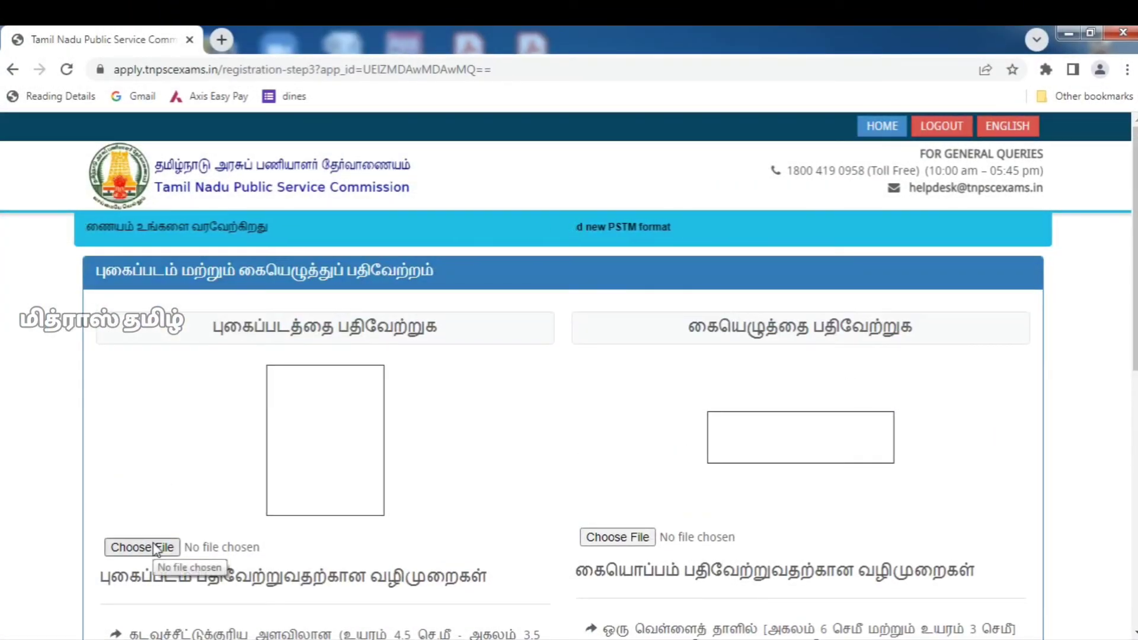
Step: Upload the applicant's photograph and signature image files
{"action": "left_click", "coordinate": [160, 550]}
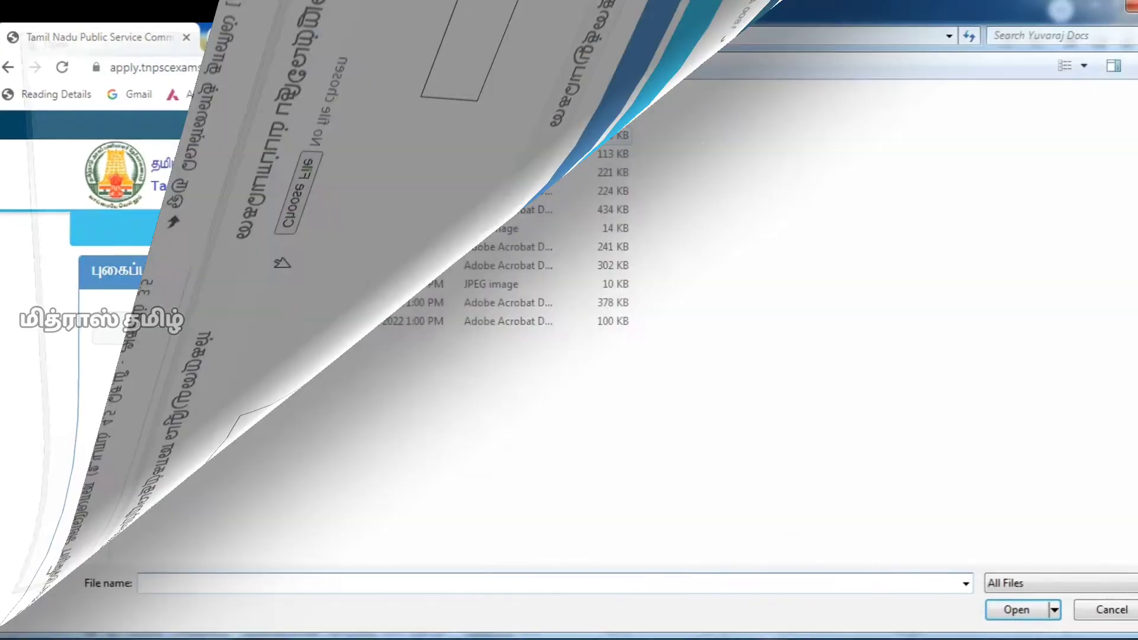
{"action": "left_click", "coordinate": [184, 116]}
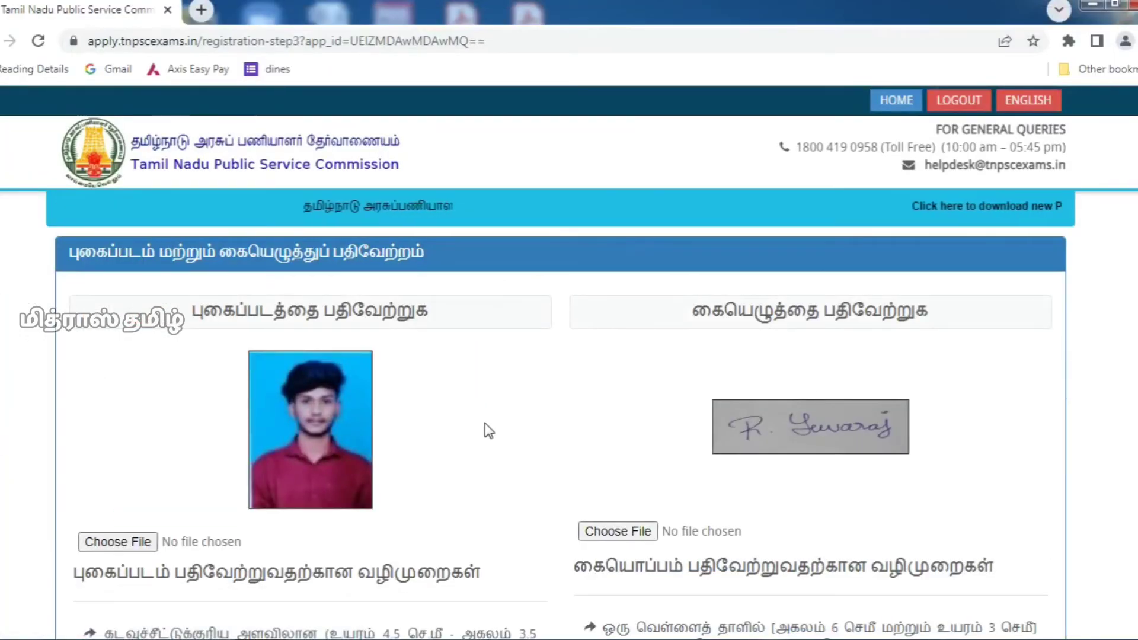
Step: Save the uploaded photograph and signature and continue to the registration preview
{"action": "scroll", "coordinate": [485, 423], "scroll_direction": "down", "scroll_amount": 1}
{"action": "scroll", "coordinate": [489, 426], "scroll_direction": "down", "scroll_amount": 10}
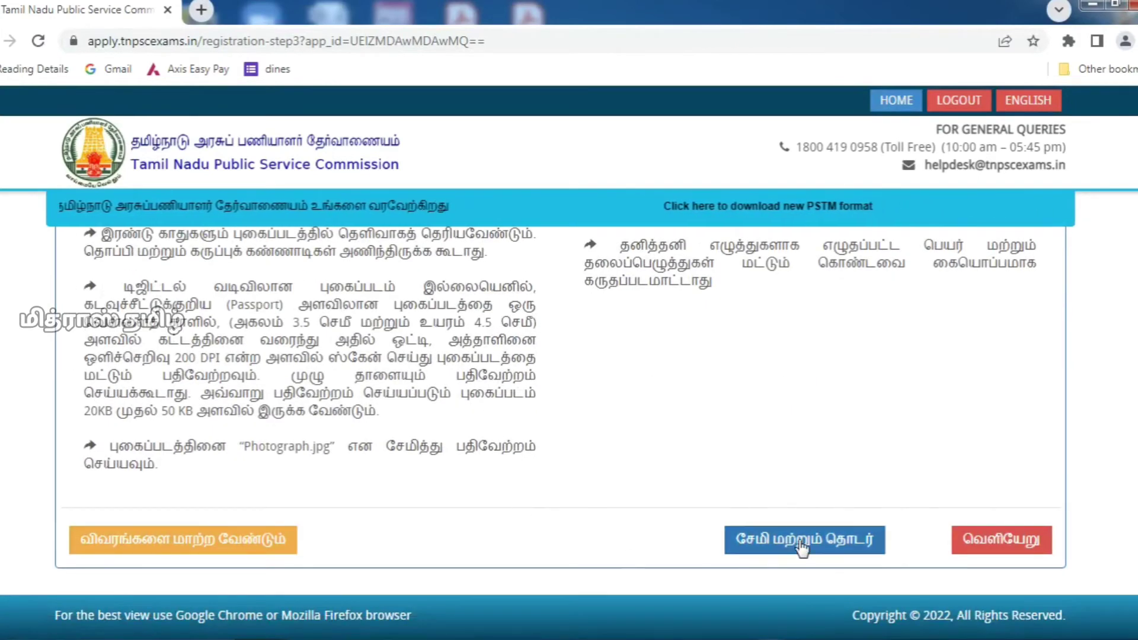
{"action": "left_click", "coordinate": [804, 542]}
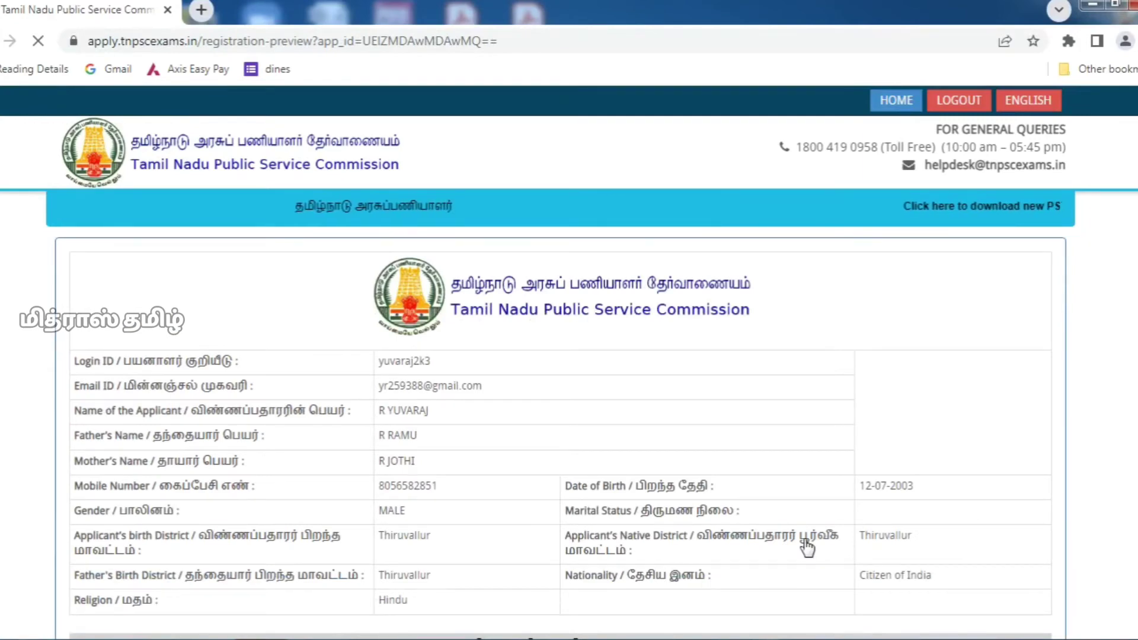
Step: Review the entered registration details on the preview page
{"action": "scroll", "coordinate": [964, 540], "scroll_direction": "down", "scroll_amount": 8}
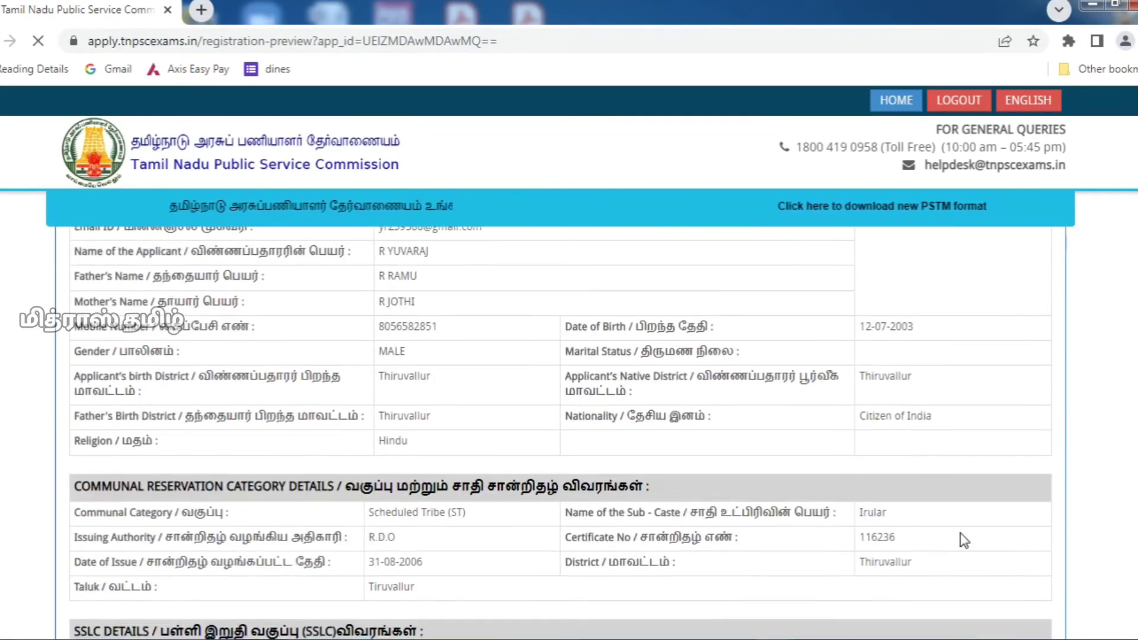
{"action": "scroll", "coordinate": [963, 539], "scroll_direction": "down", "scroll_amount": 8}
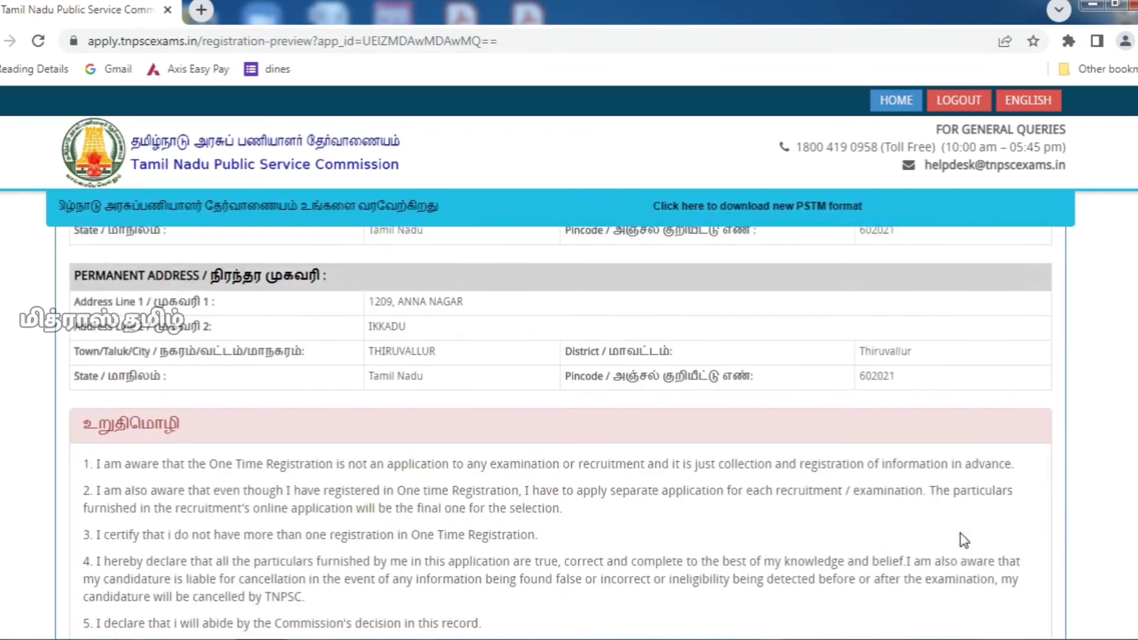
{"action": "scroll", "coordinate": [963, 533], "scroll_direction": "down", "scroll_amount": 3}
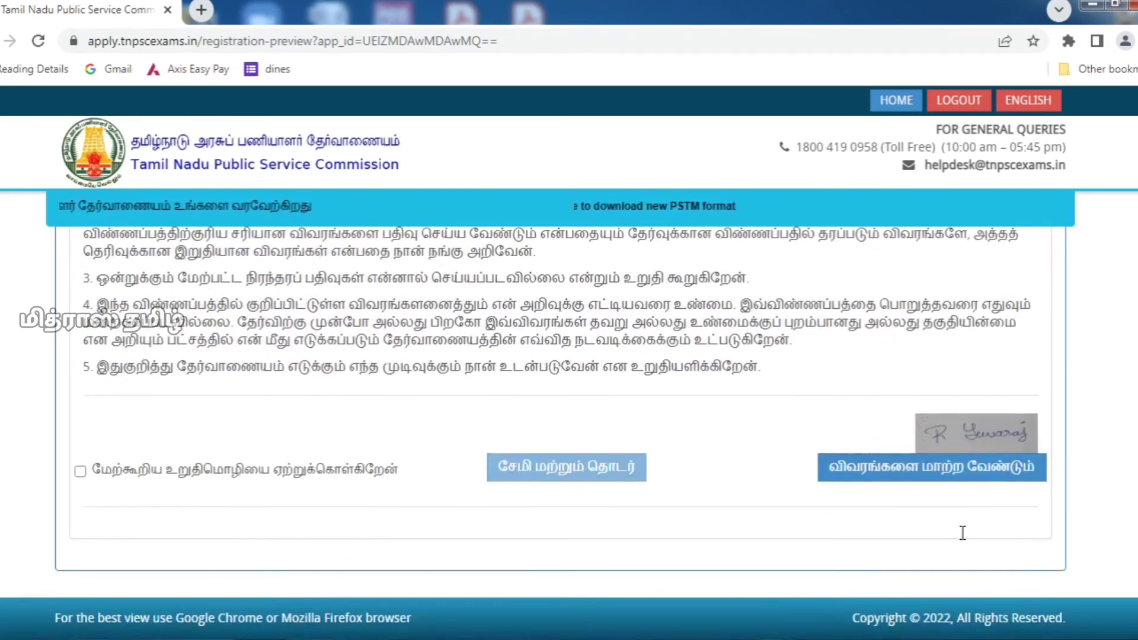
Step: Accept the declaration and save the registration to continue
{"action": "left_click", "coordinate": [80, 469]}
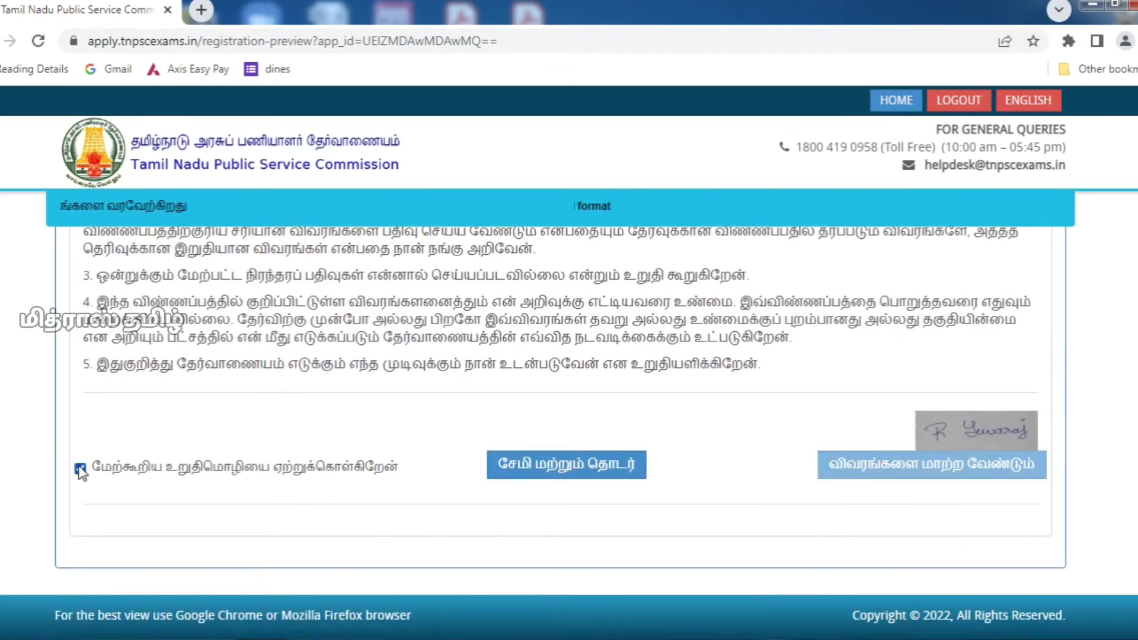
{"action": "left_click", "coordinate": [572, 474]}
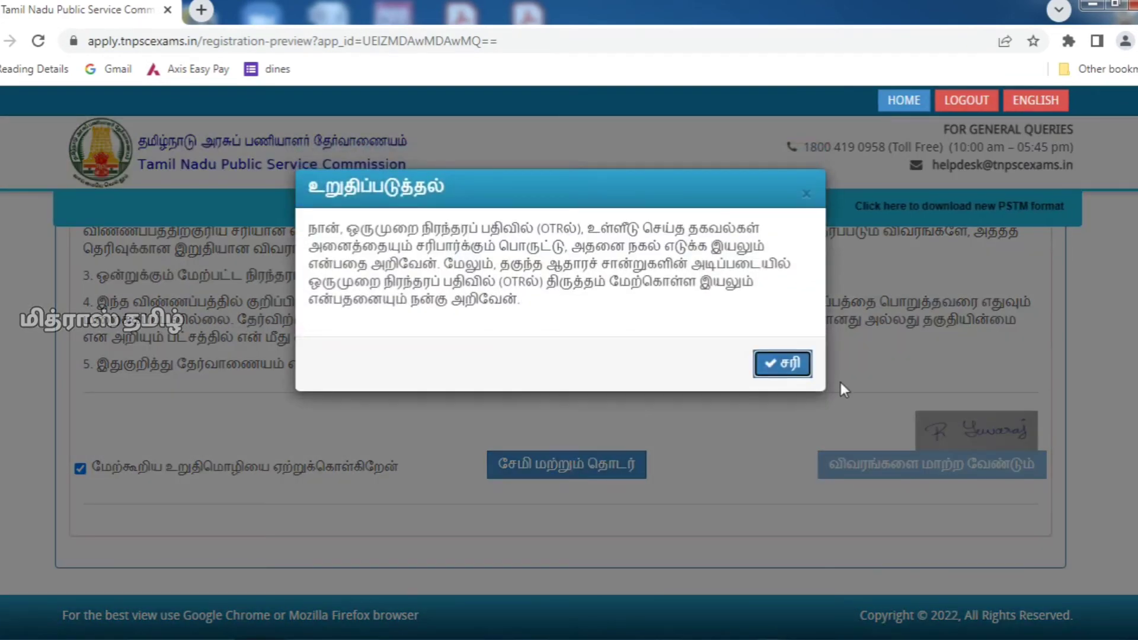
Step: Confirm the declaration notice and continue to the fee payment page
{"action": "left_click", "coordinate": [777, 364]}
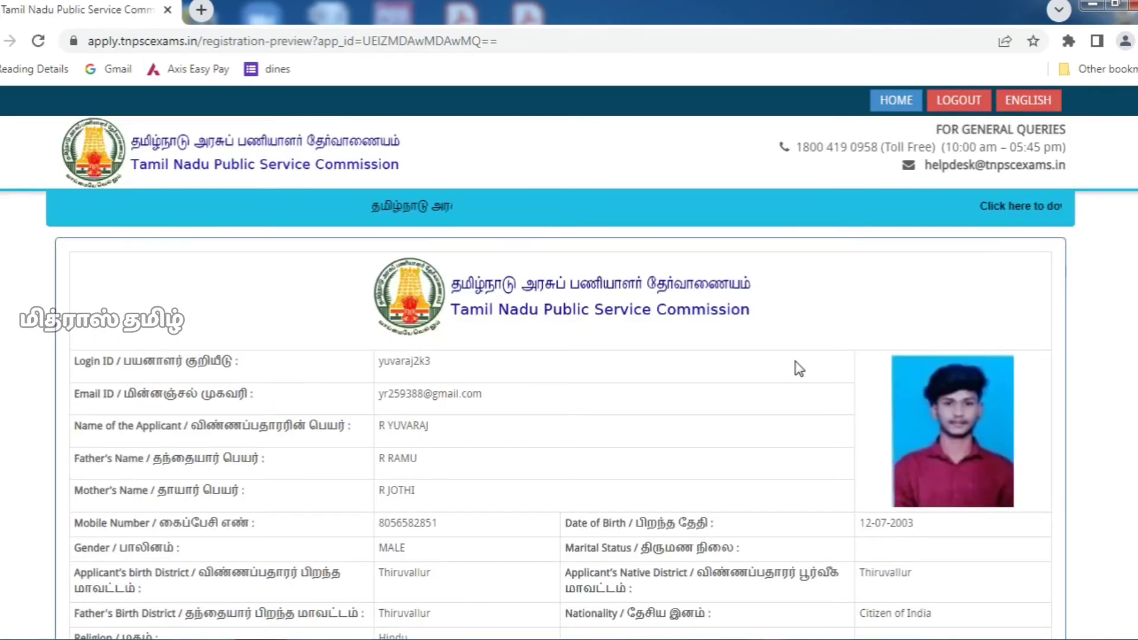
{"action": "scroll", "coordinate": [799, 369], "scroll_direction": "down", "scroll_amount": 10}
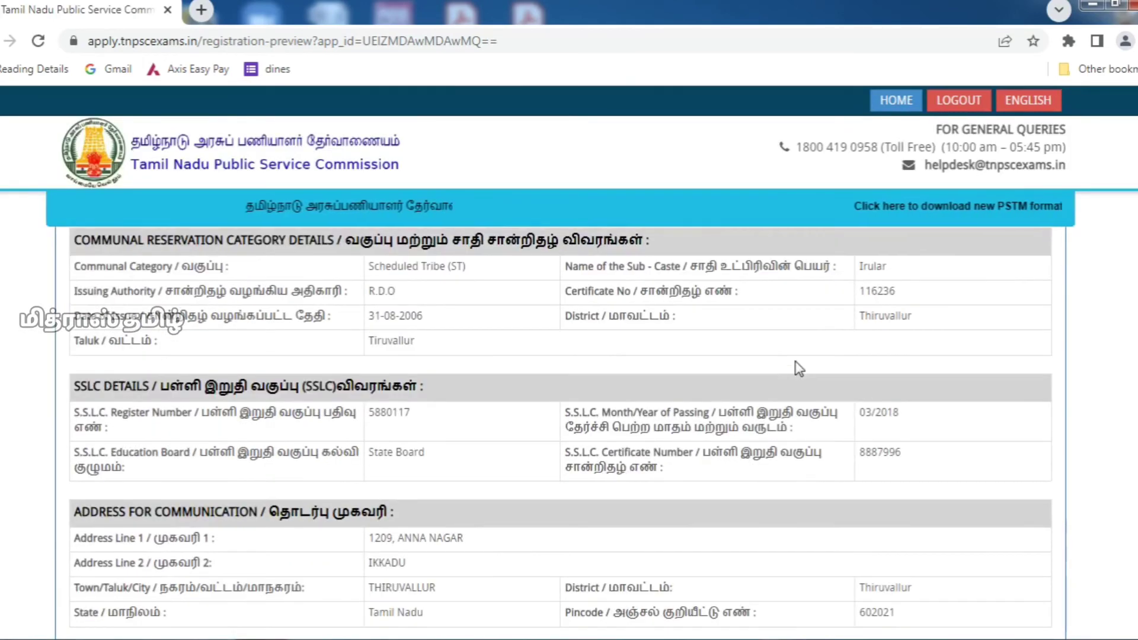
{"action": "scroll", "coordinate": [799, 369], "scroll_direction": "down", "scroll_amount": 7}
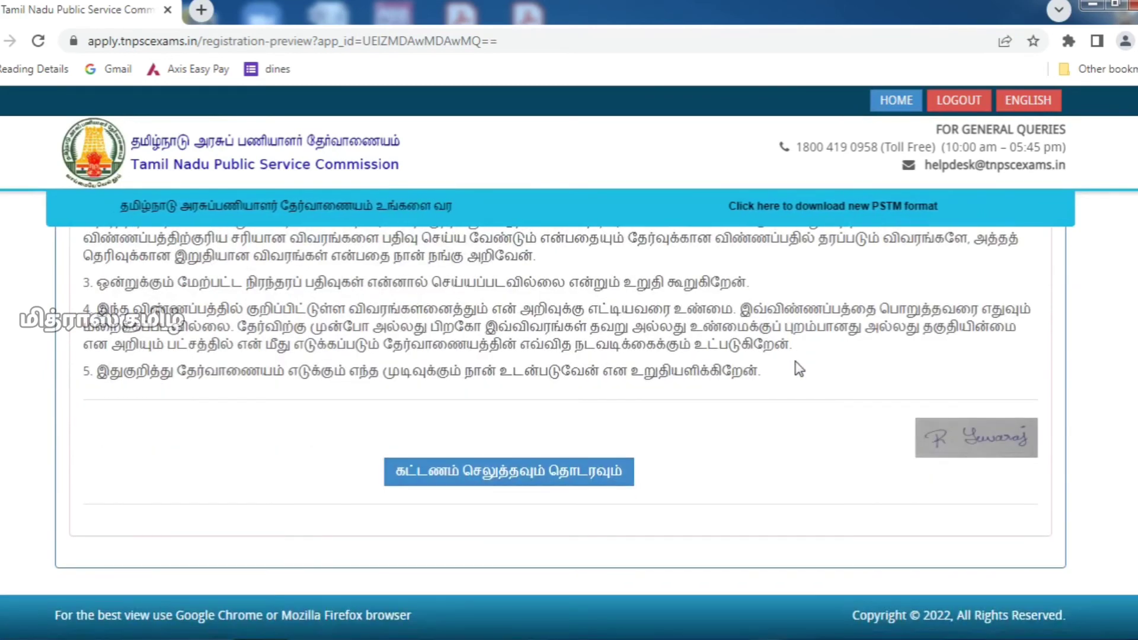
{"action": "left_click", "coordinate": [569, 471]}
Step: Select PAYMENTGATEWAY as the payment gateway, ONLINE as the payment type, and Debit Card
{"action": "left_click", "coordinate": [585, 439]}
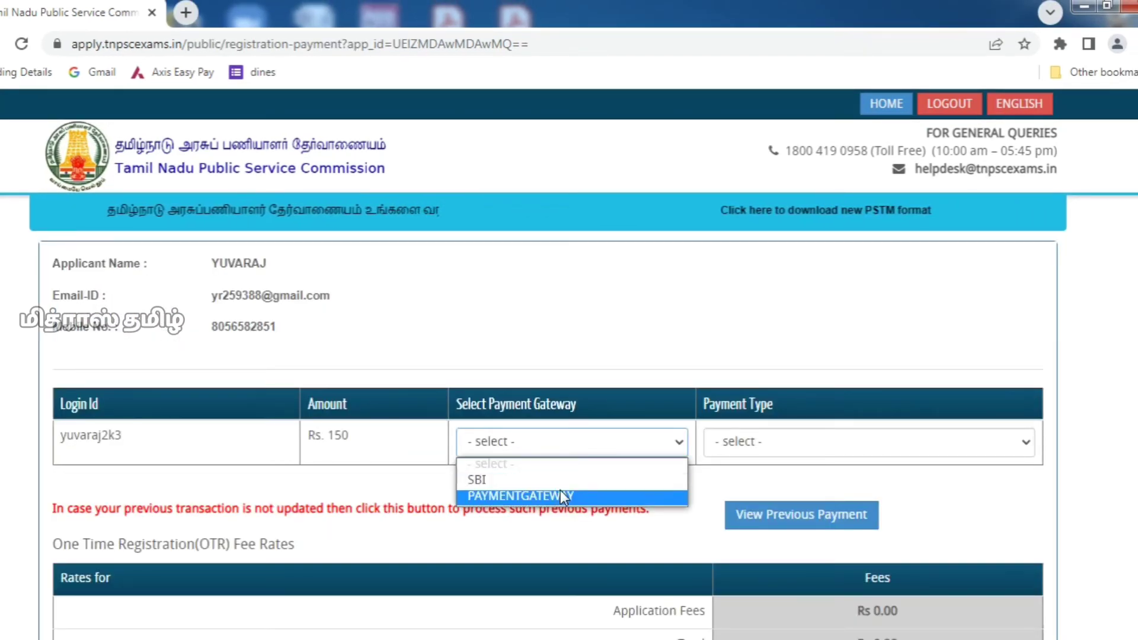
{"action": "left_click", "coordinate": [560, 490]}
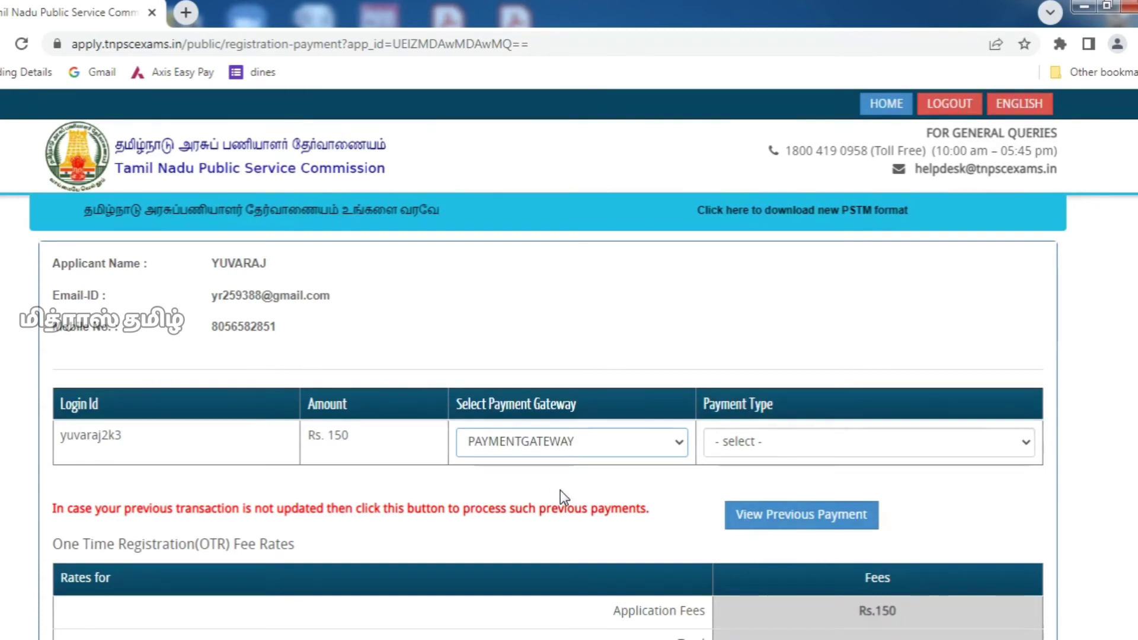
{"action": "left_click", "coordinate": [867, 444]}
{"action": "left_click", "coordinate": [773, 478]}
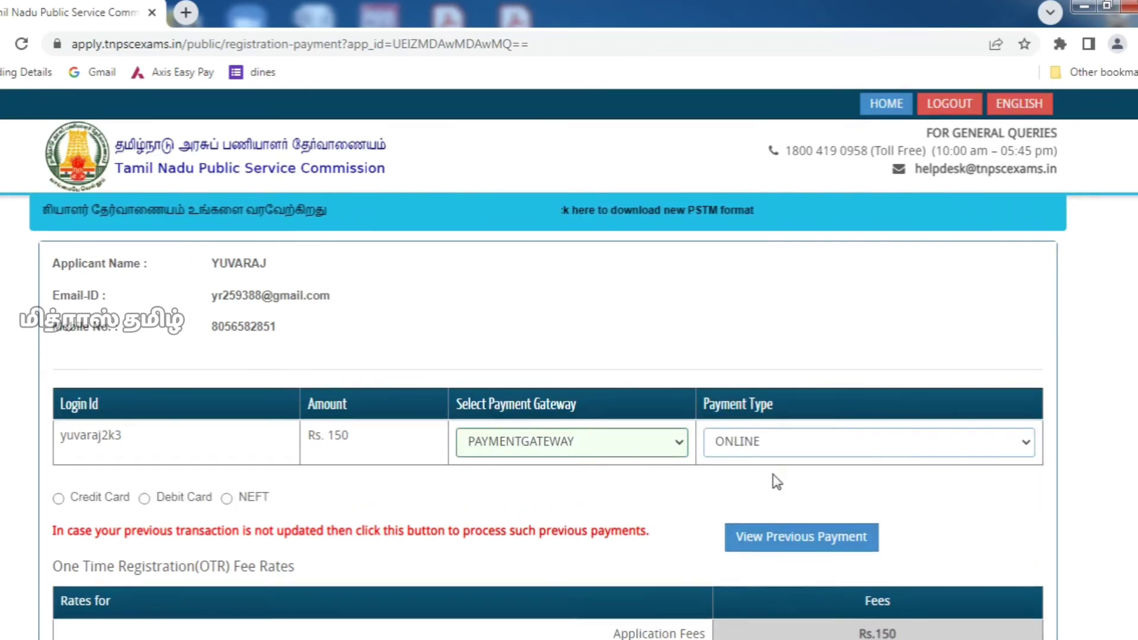
{"action": "left_click", "coordinate": [144, 498]}
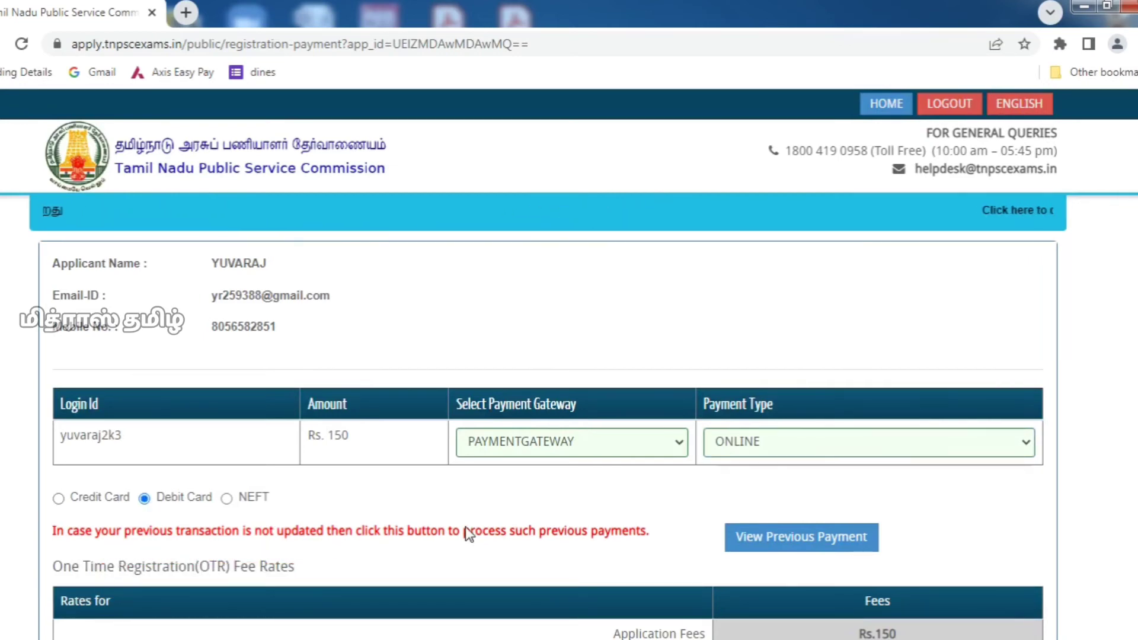
Step: Proceed to pay and submit the application for the Rs. 150 registration fee
{"action": "scroll", "coordinate": [468, 533], "scroll_direction": "down", "scroll_amount": 3}
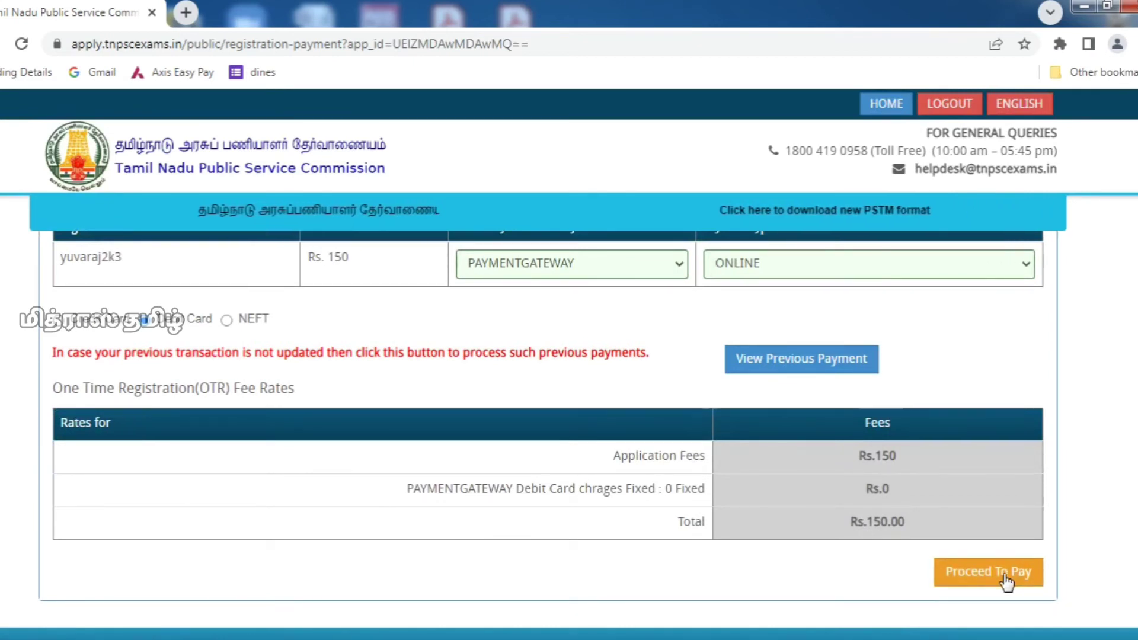
{"action": "left_click", "coordinate": [1005, 581]}
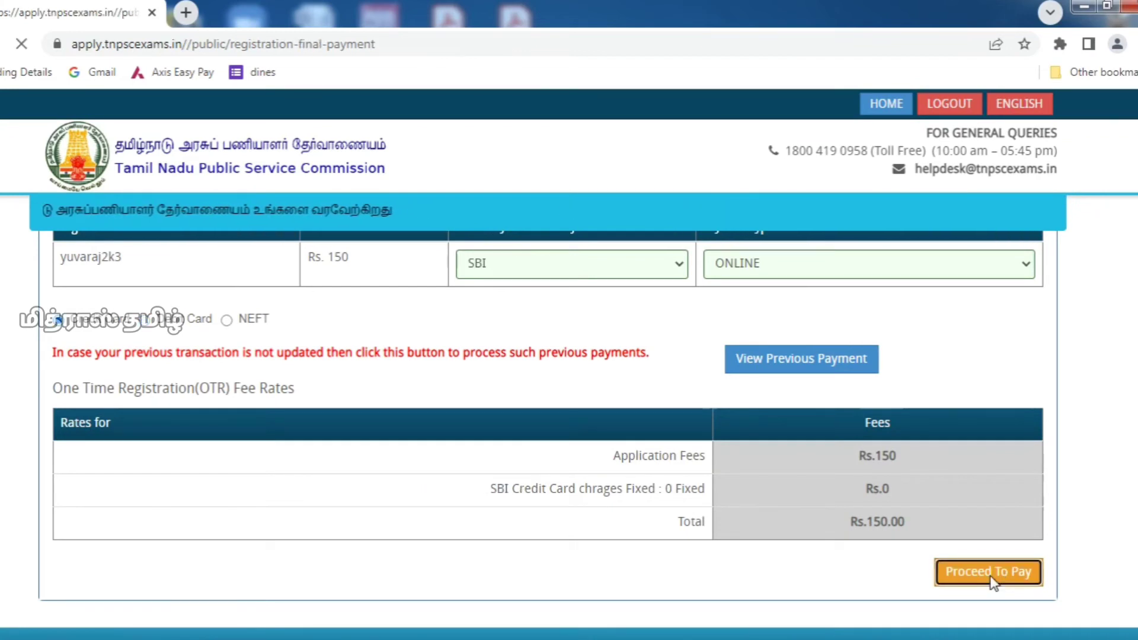
{"action": "scroll", "coordinate": [228, 617], "scroll_direction": "down", "scroll_amount": 2}
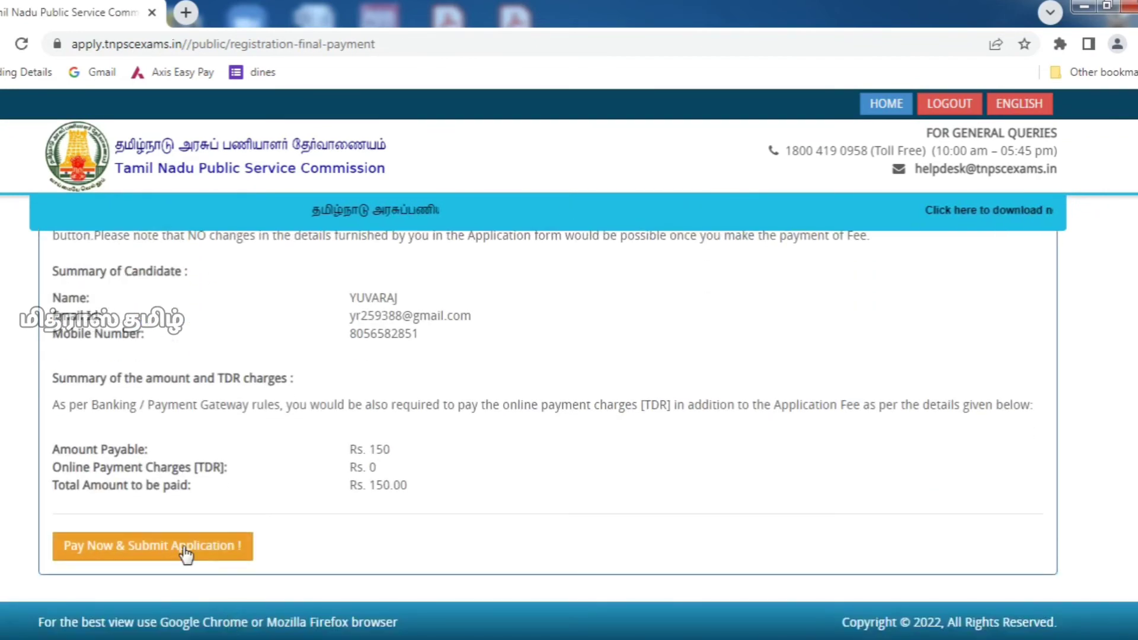
{"action": "left_click", "coordinate": [184, 549]}
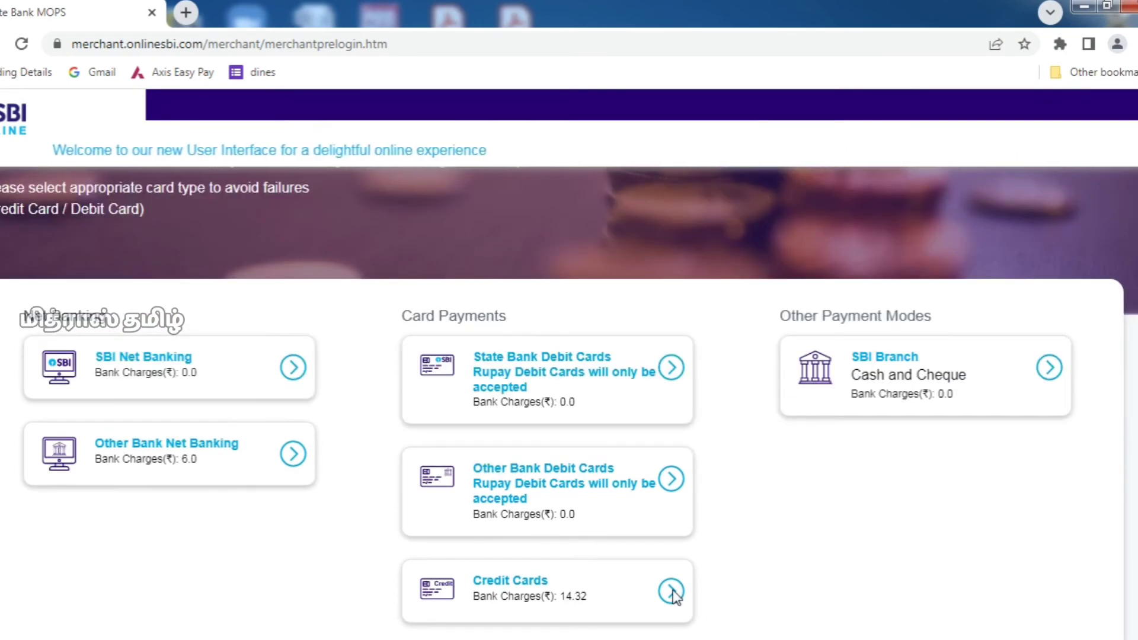
Step: Choose credit card payment on the SBI payment page and confirm the payment details
{"action": "left_click", "coordinate": [673, 595]}
{"action": "scroll", "coordinate": [742, 476], "scroll_direction": "down", "scroll_amount": 2}
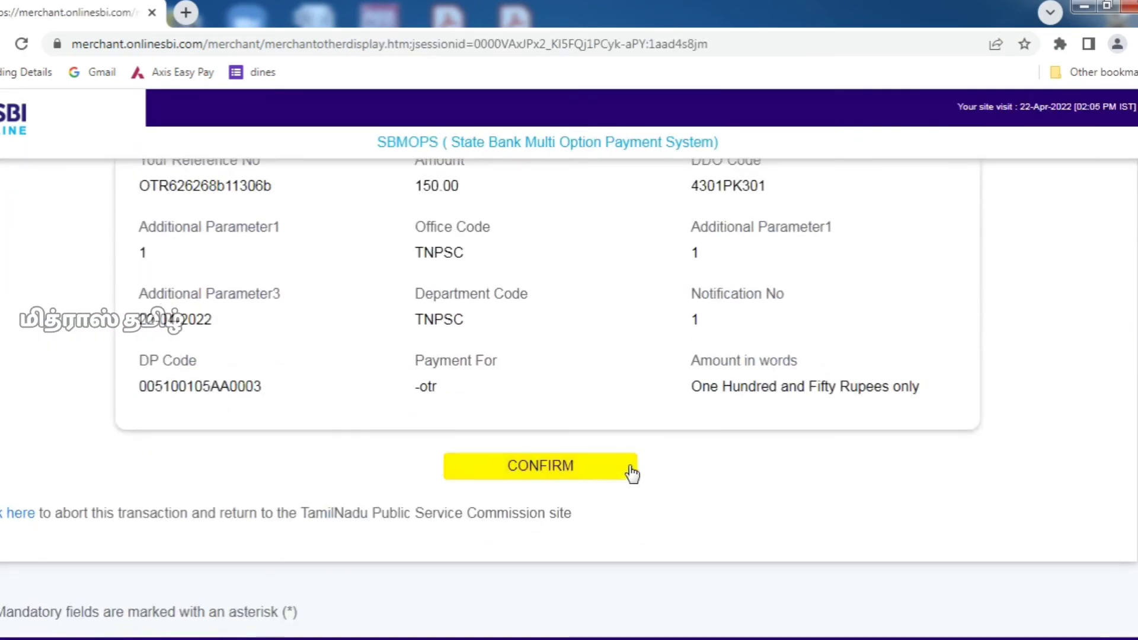
{"action": "left_click", "coordinate": [592, 466]}
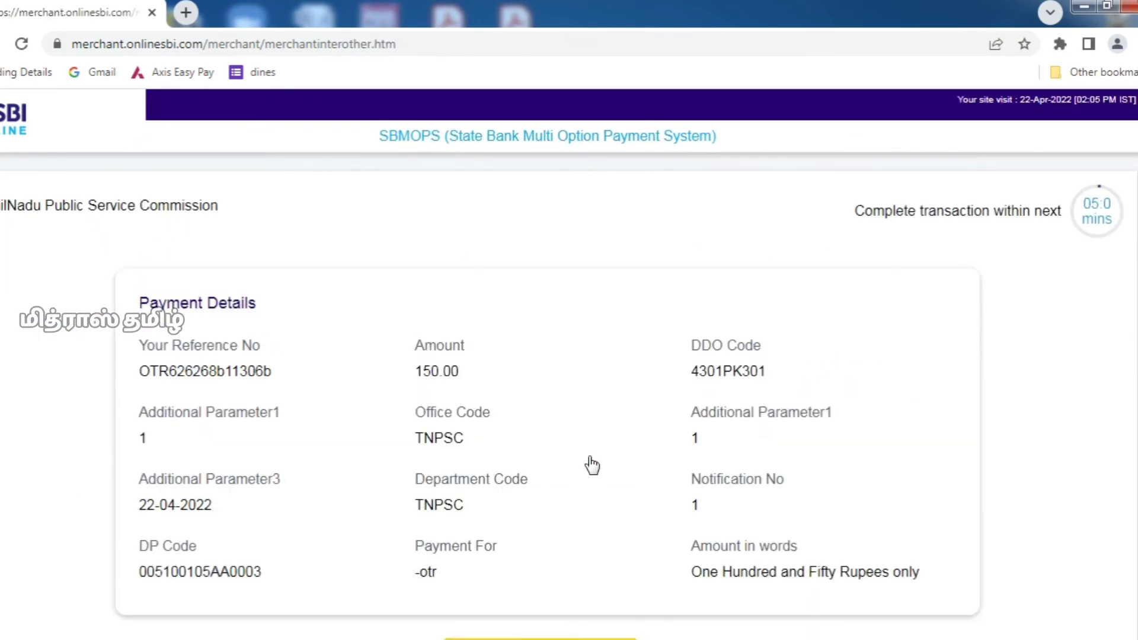
{"action": "scroll", "coordinate": [591, 465], "scroll_direction": "down", "scroll_amount": 2}
{"action": "left_click", "coordinate": [567, 566]}
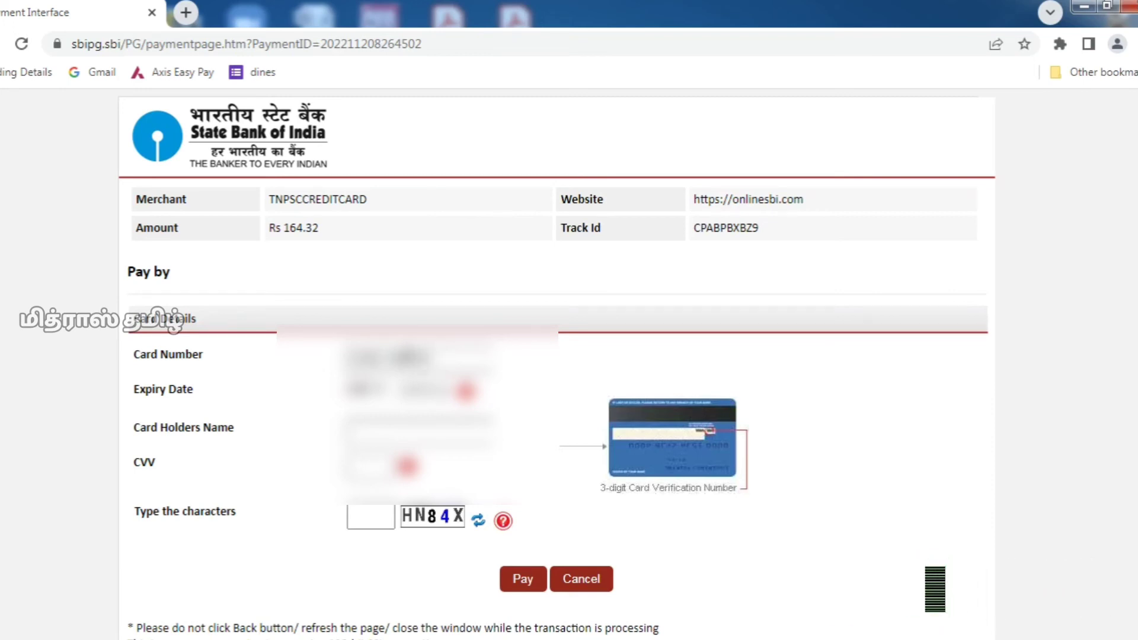
Step: Enter the verification characters, pay by card, and submit the one-time password to authenticate the transaction
{"action": "left_click", "coordinate": [376, 518]}
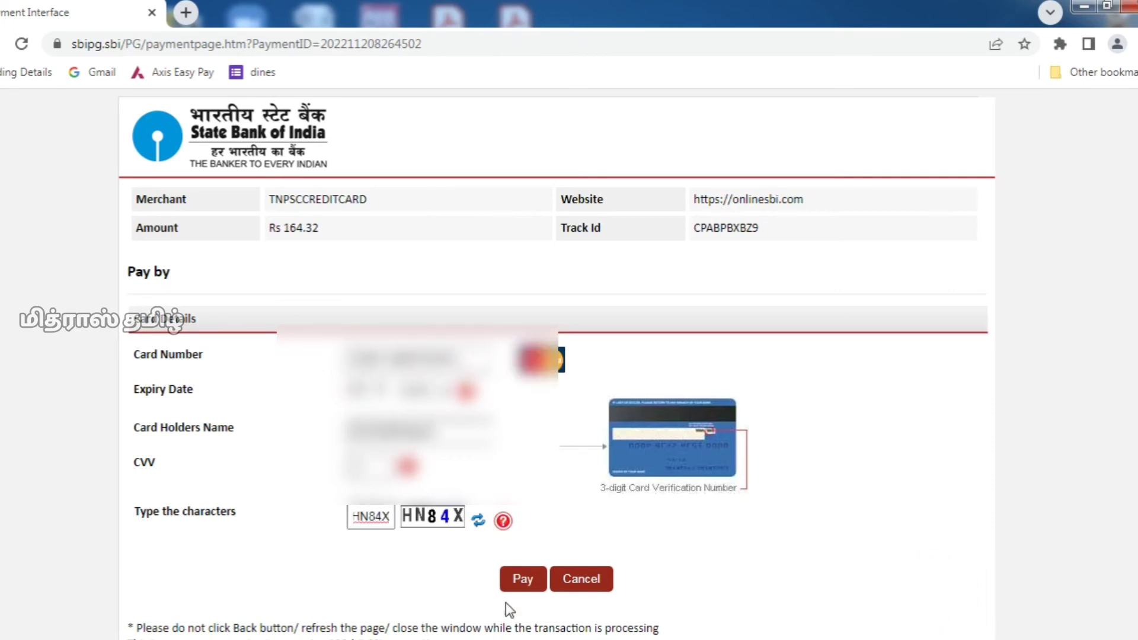
{"action": "left_click", "coordinate": [522, 581]}
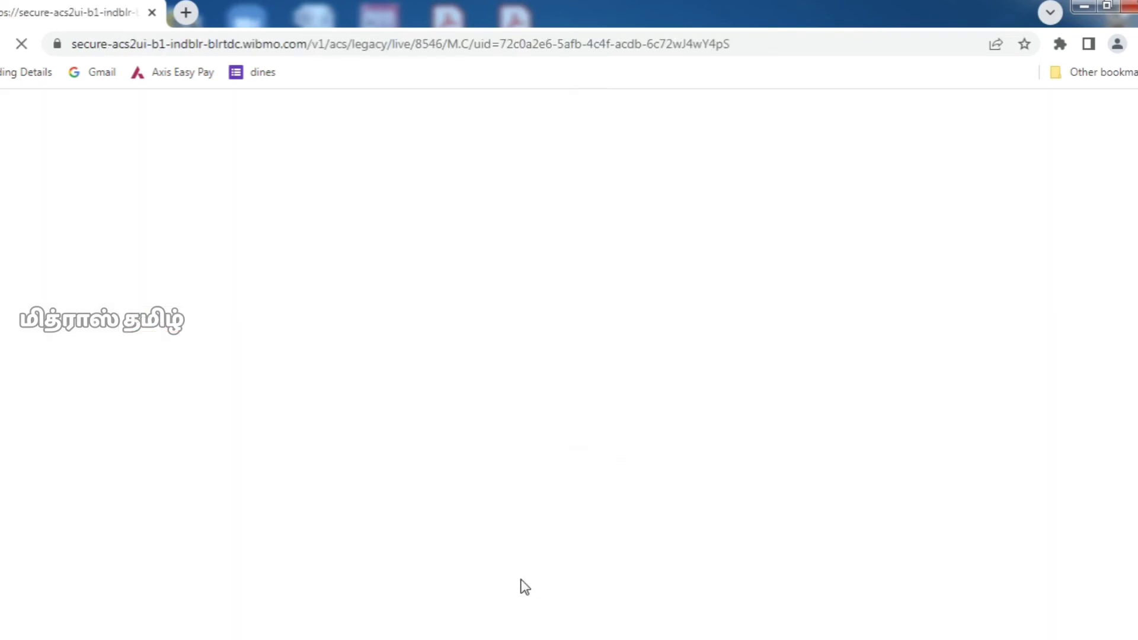
{"action": "left_click", "coordinate": [502, 435]}
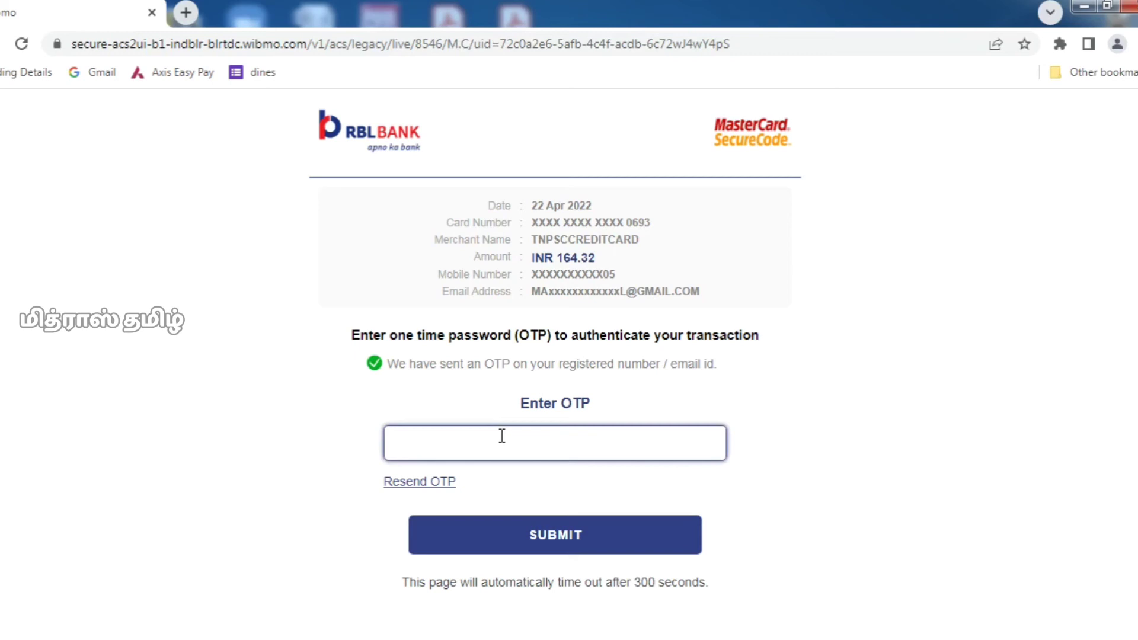
{"action": "left_click", "coordinate": [576, 540]}
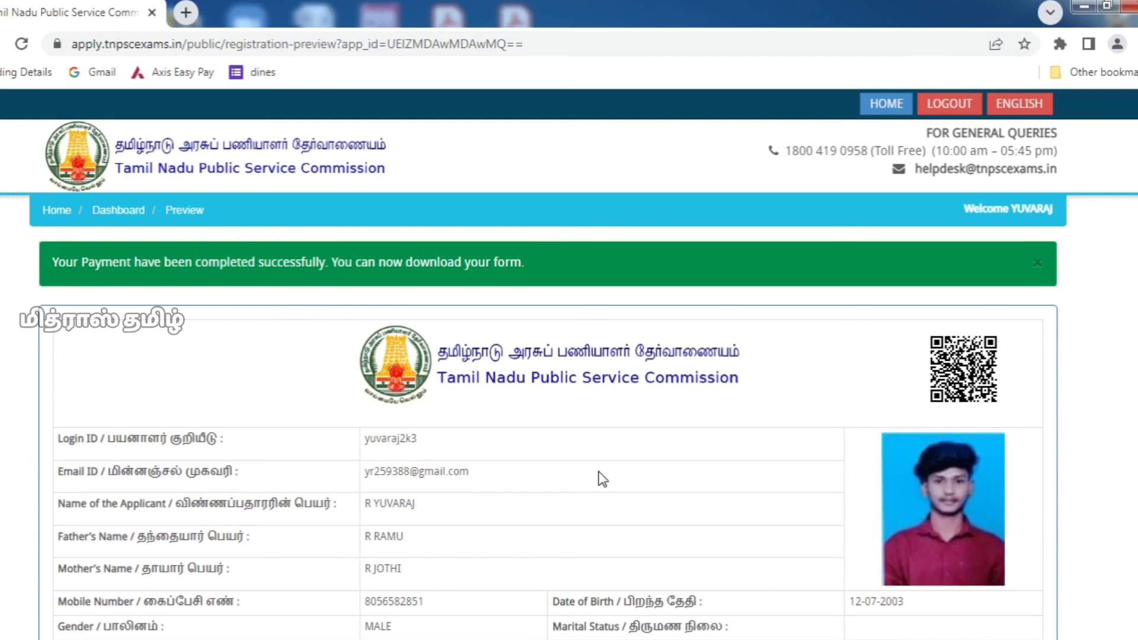
Step: Print the completed registration form from the preview page
{"action": "scroll", "coordinate": [601, 477], "scroll_direction": "down", "scroll_amount": 20}
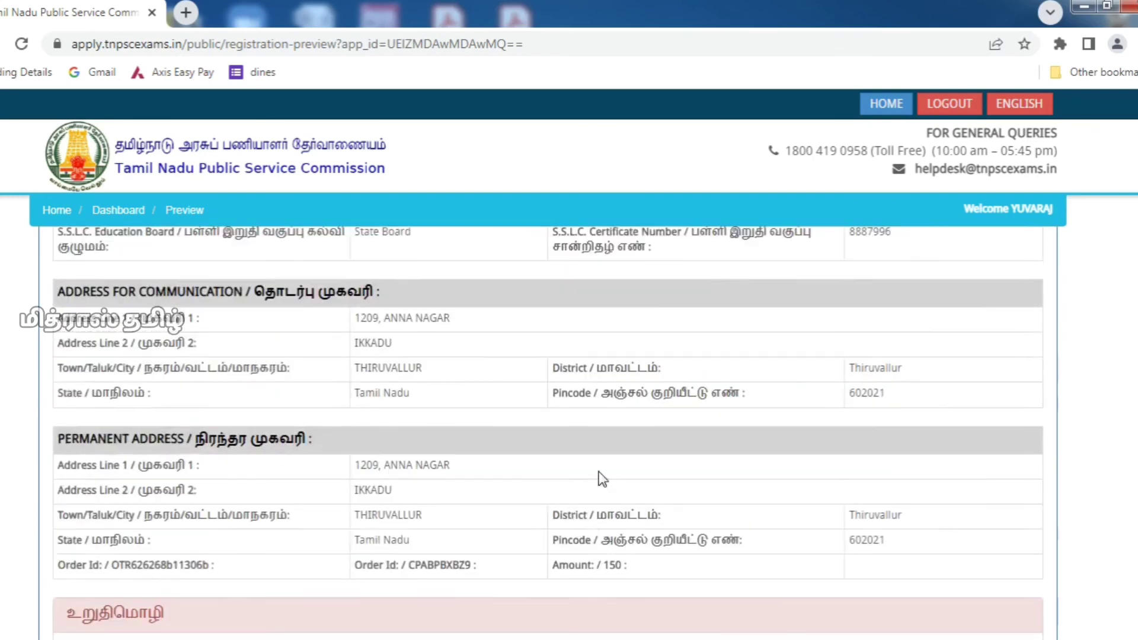
{"action": "scroll", "coordinate": [602, 477], "scroll_direction": "down", "scroll_amount": 5}
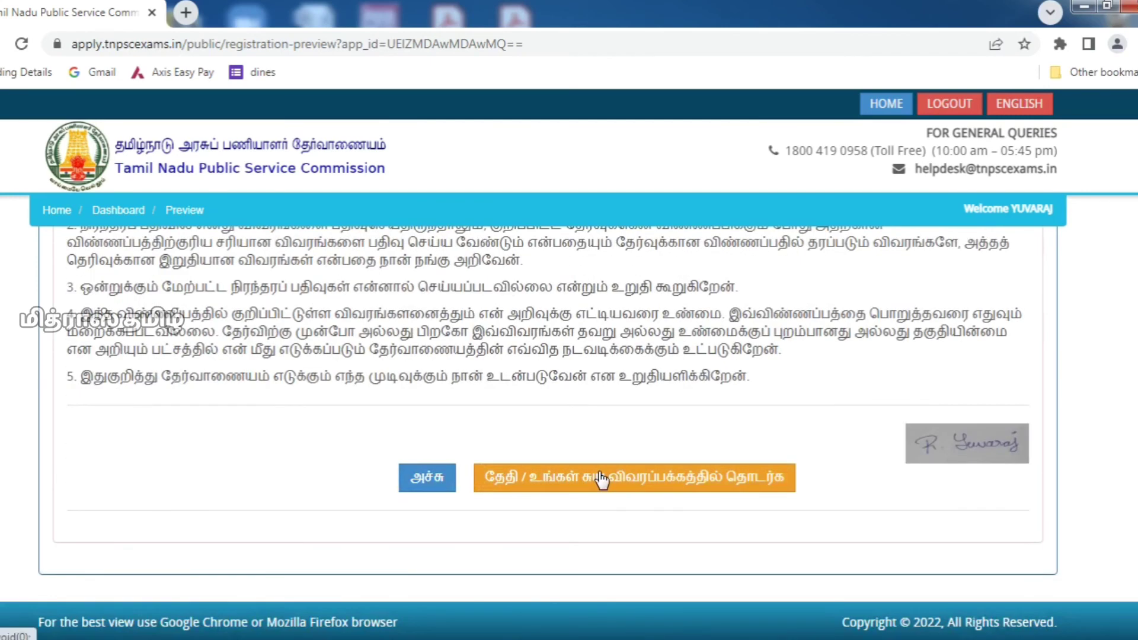
{"action": "left_click", "coordinate": [424, 479]}
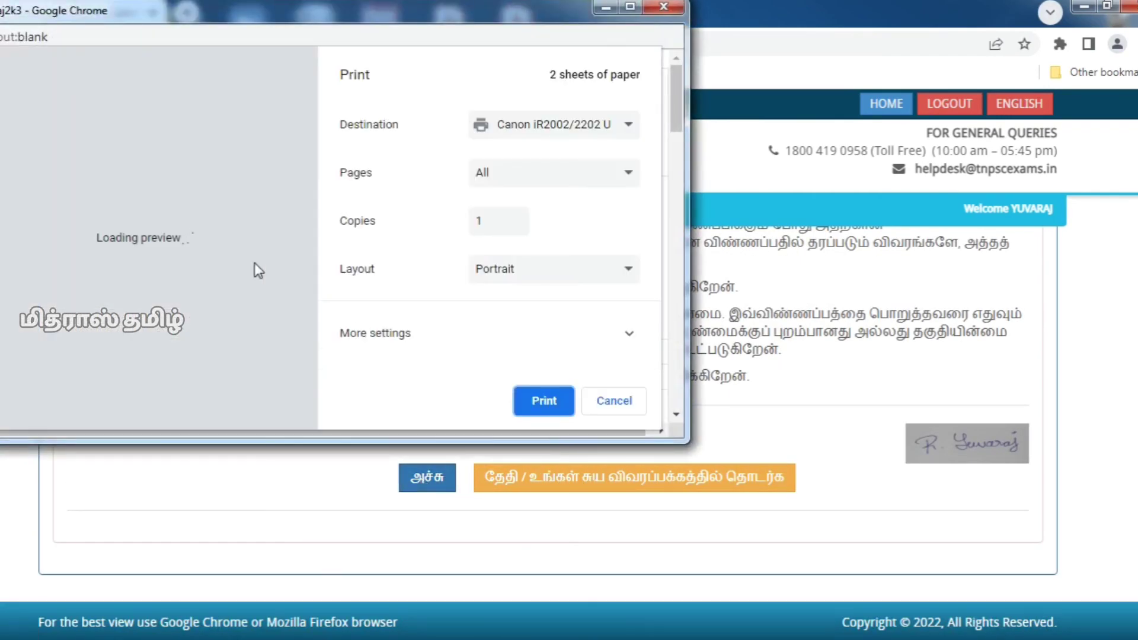
{"action": "left_click", "coordinate": [630, 6]}
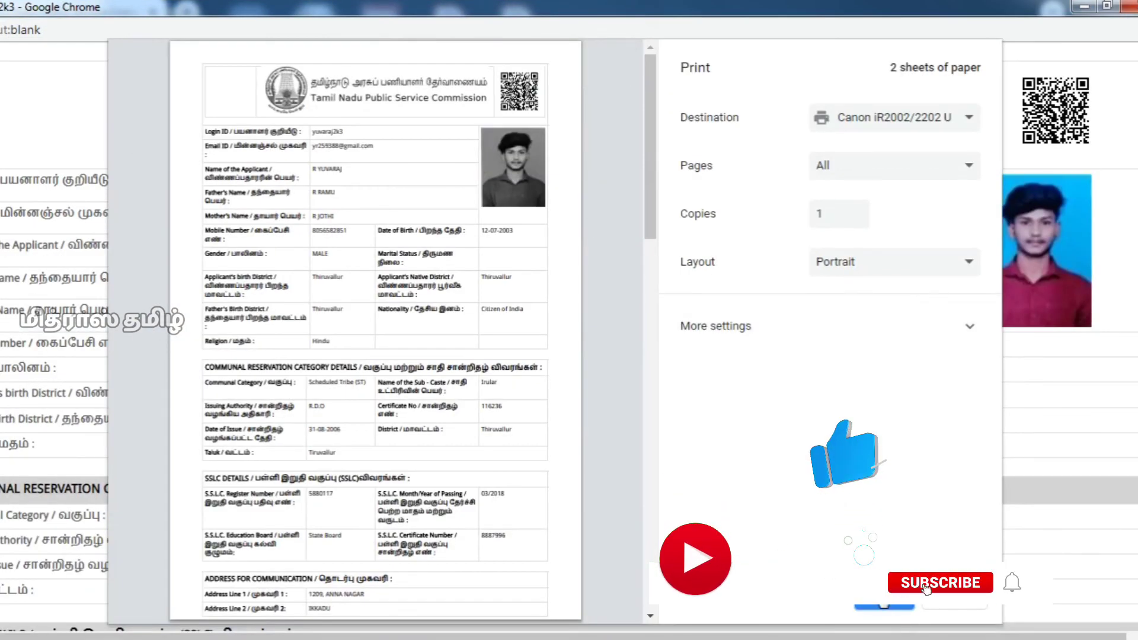
{"action": "left_click", "coordinate": [882, 598]}
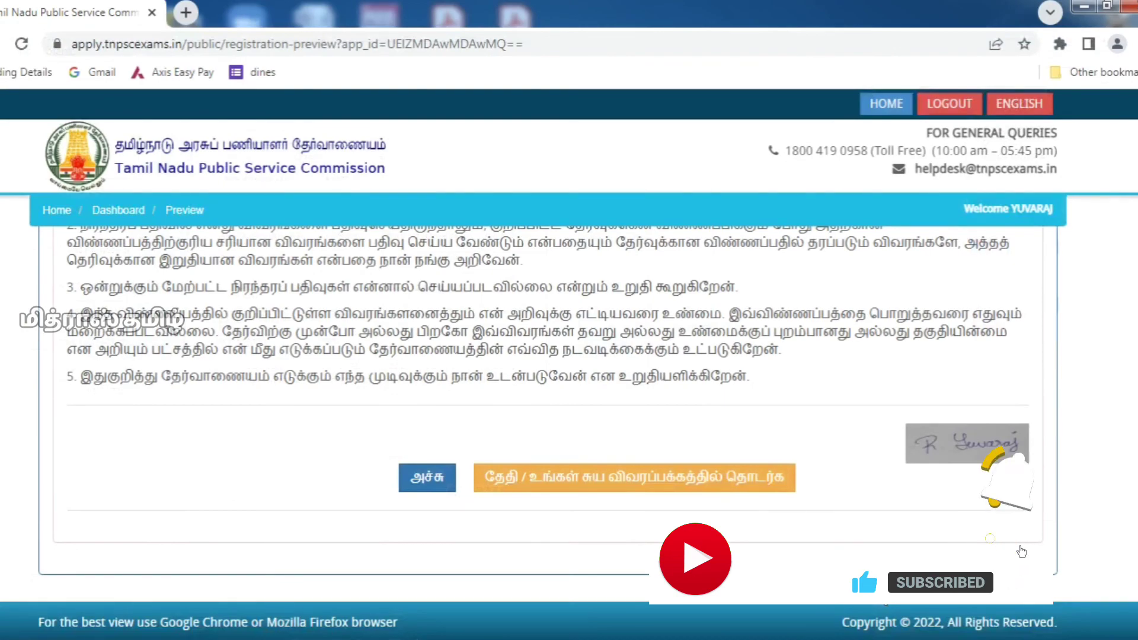
{"action": "scroll", "coordinate": [779, 386], "scroll_direction": "up", "scroll_amount": 10}
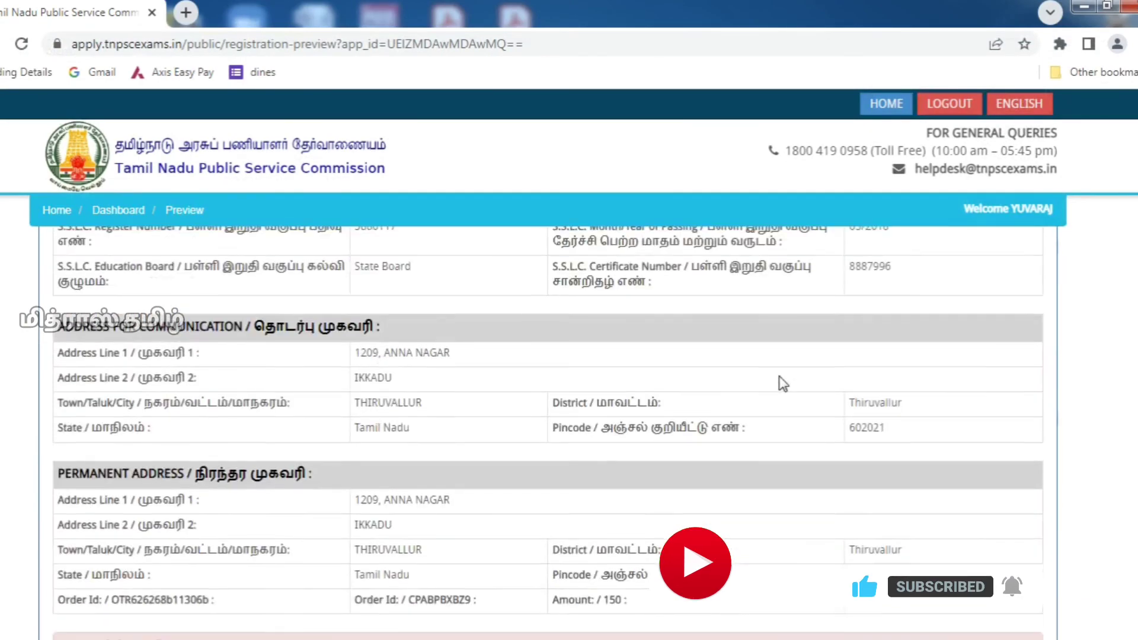
{"action": "scroll", "coordinate": [779, 382], "scroll_direction": "up", "scroll_amount": 6}
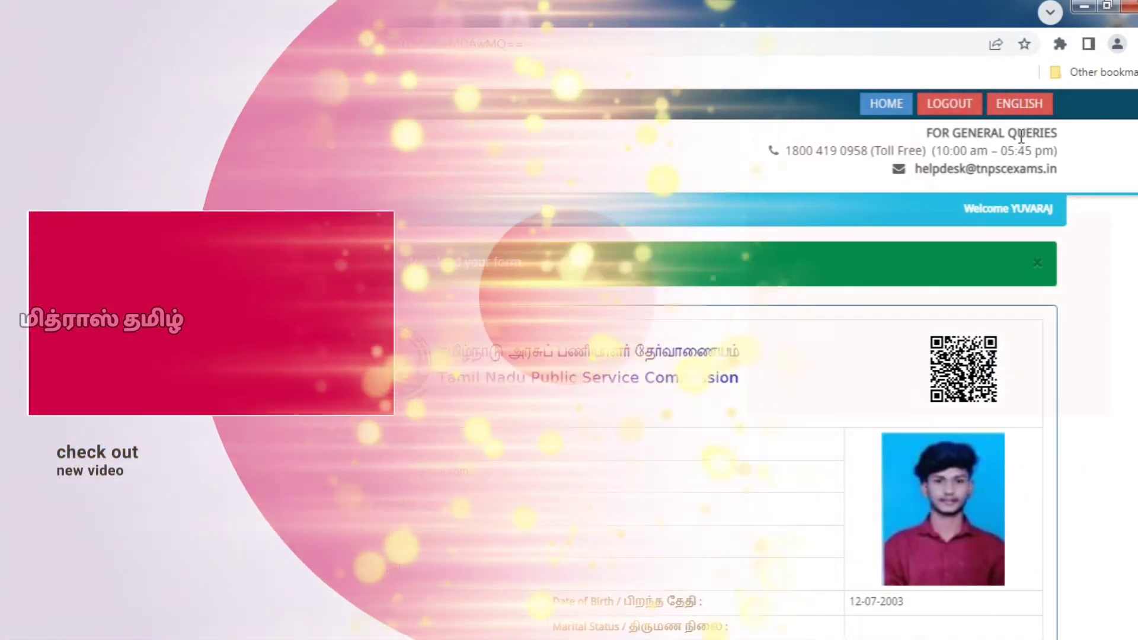